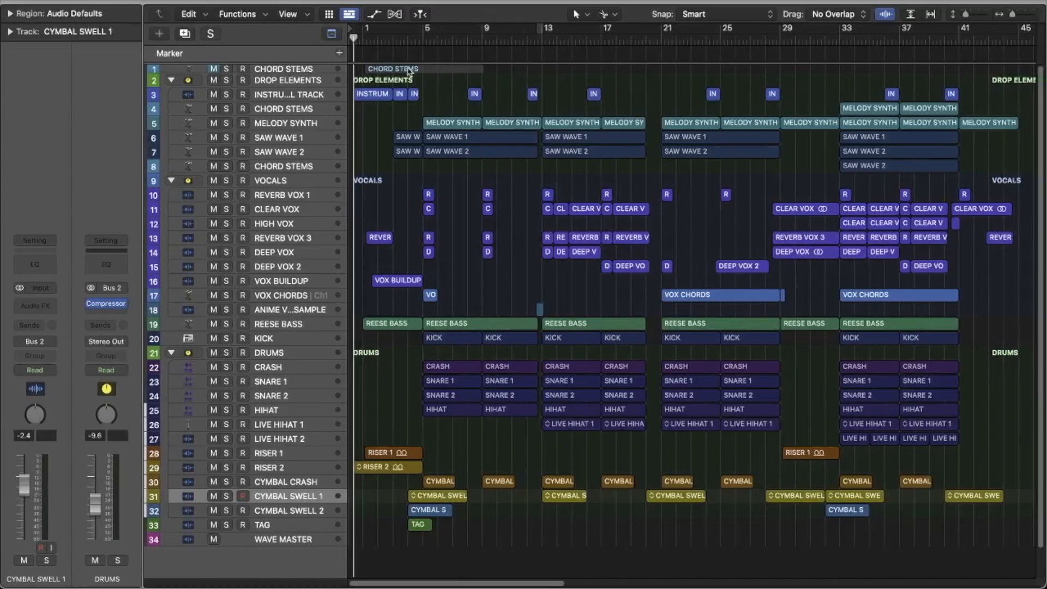
scroll(404, 88, "down", 2)
scroll(436, 94, "up", 2)
scroll(504, 62, "down", 2)
scroll(481, 80, "up", 2)
scroll(424, 83, "down", 2)
scroll(424, 82, "up", 2)
Step: Solo the INSTRUMENTAL TRACK, play it from the song's start through the intro, and select it to show its channel strip
left_click(227, 95)
key("space")
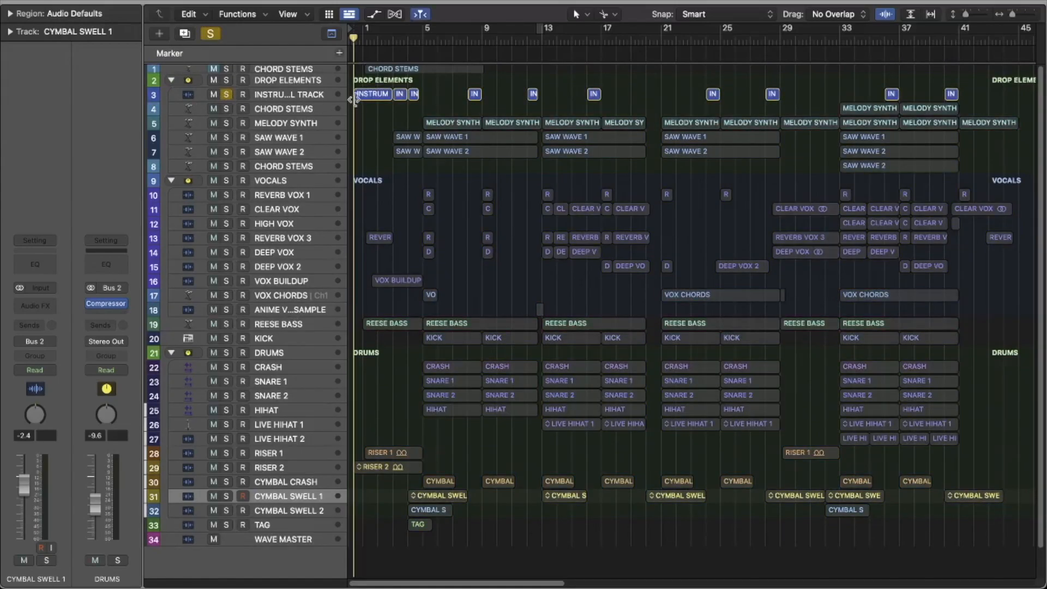
scroll(377, 92, "down", 1)
scroll(381, 90, "up", 1)
key("space")
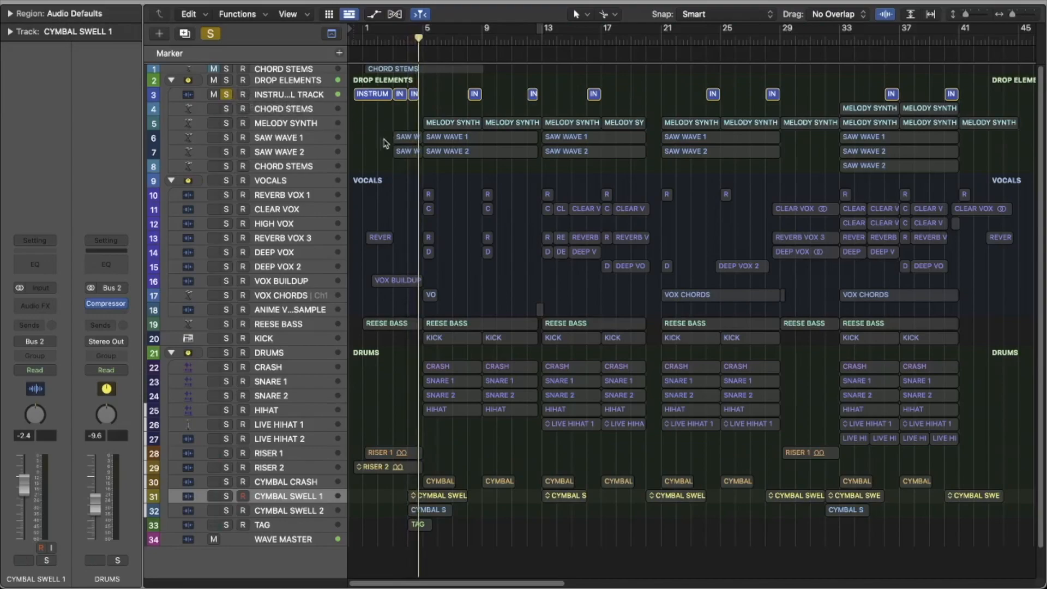
left_click(296, 91)
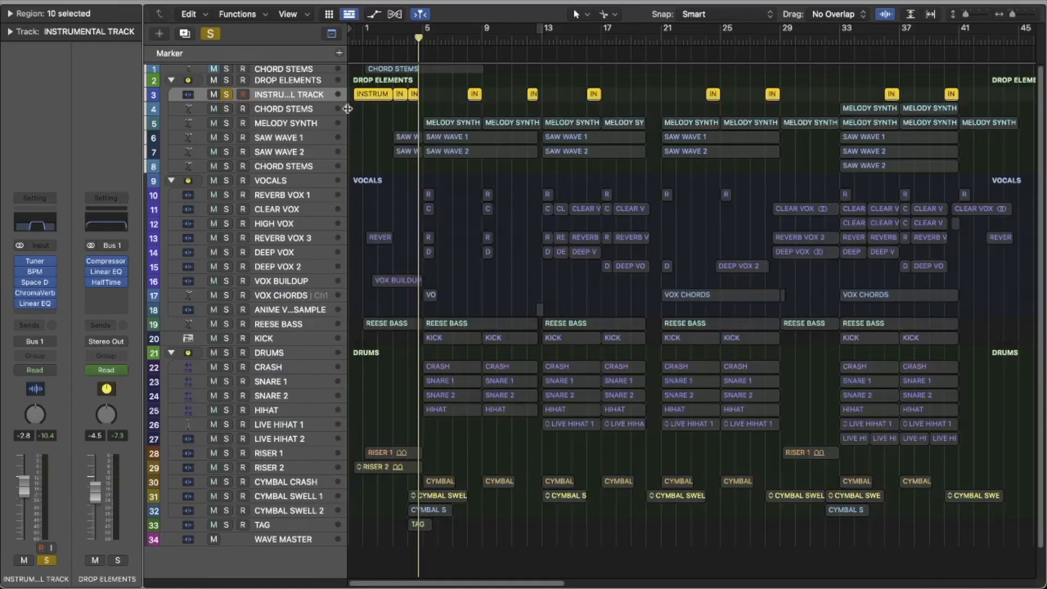
Step: Solo SAW WAVE 1 and SAW WAVE 2, play them from bar 3, and clear the solos
left_click(225, 137)
left_click(226, 151)
mouse_move(408, 42)
left_mouse_down()
mouse_move(376, 39)
mouse_move(391, 36)
left_mouse_up()
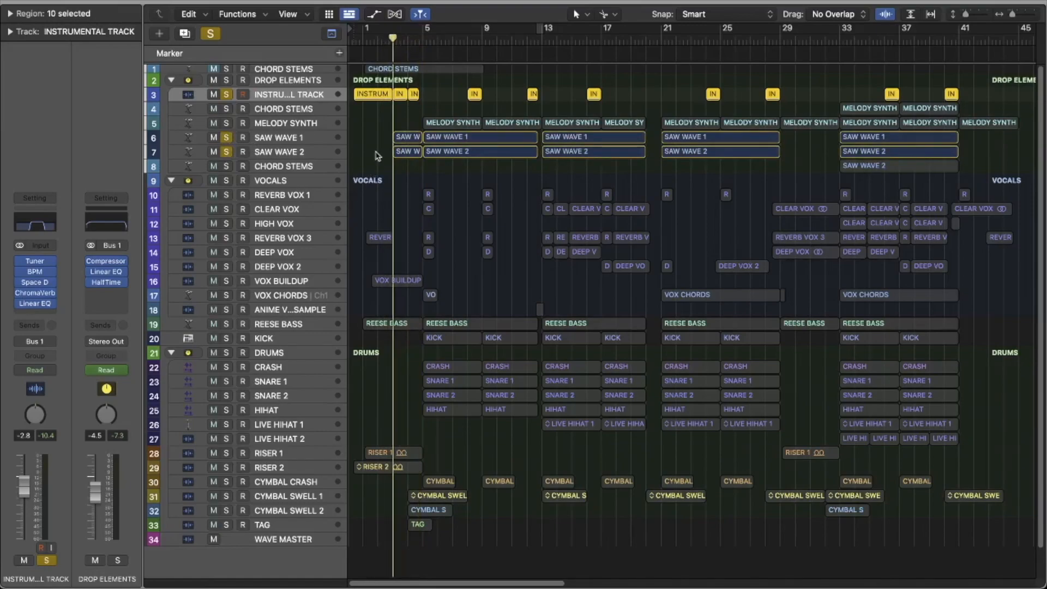
left_click(289, 141)
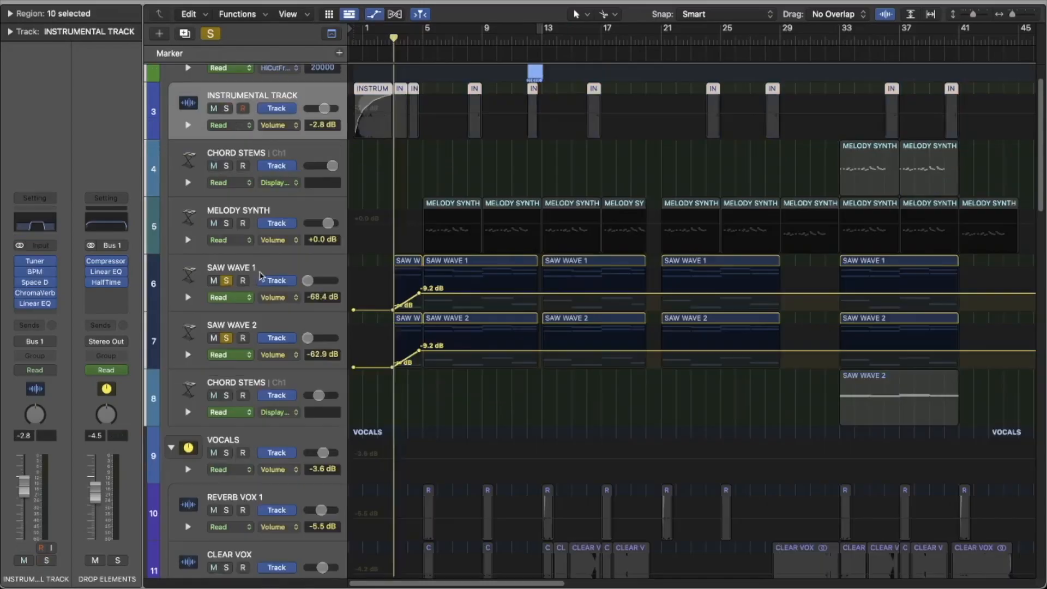
key("space")
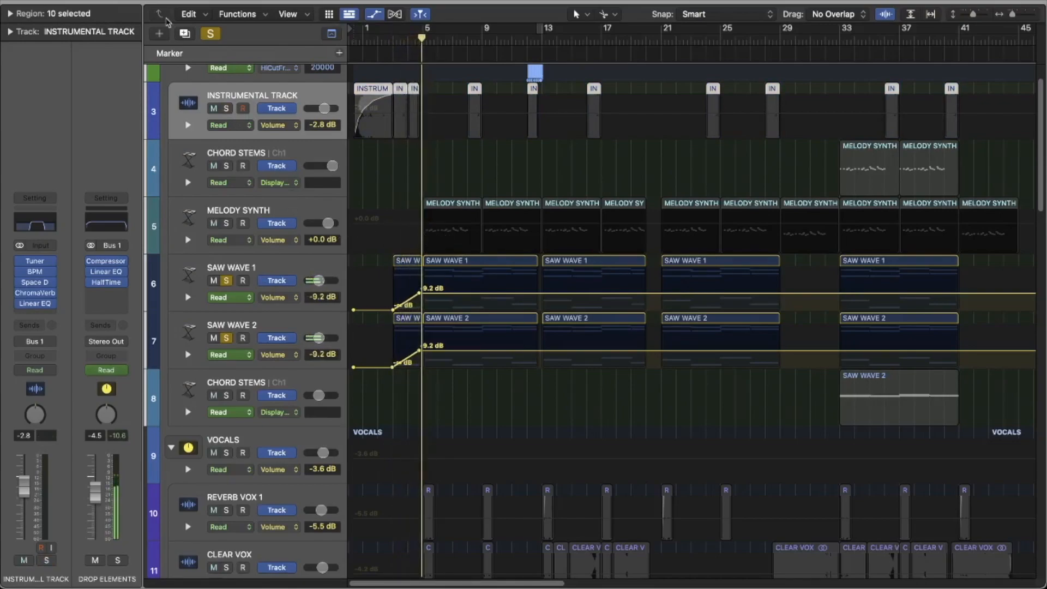
left_click(210, 34)
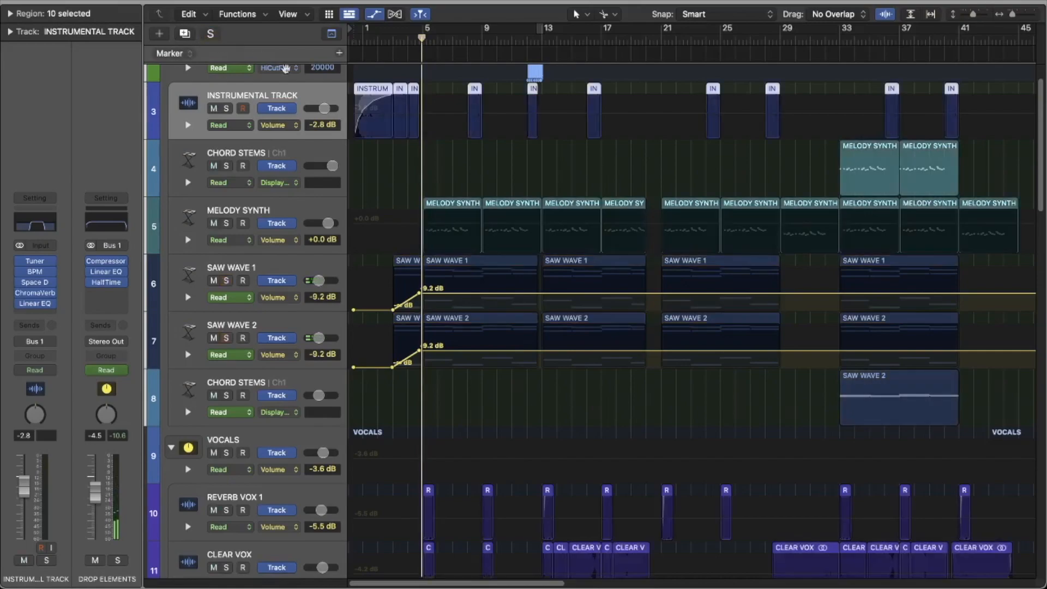
Step: Set a cycle range over bars 5 to 9 and solo the MELODY SYNTH track
scroll(414, 169, "up", 2)
scroll(413, 169, "down", 5)
scroll(242, 315, "up", 5)
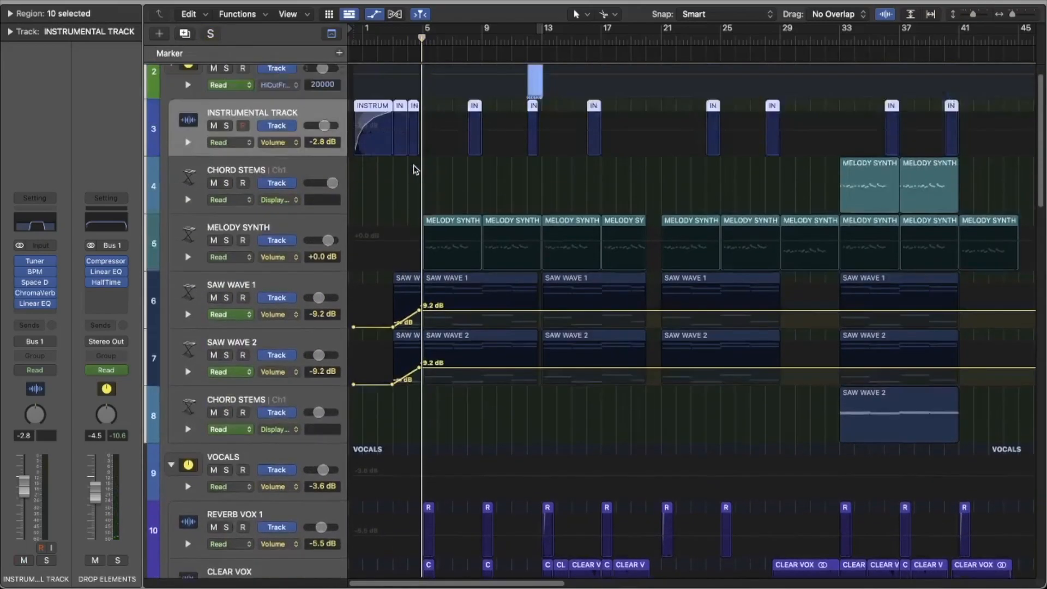
scroll(429, 45, "down", 5)
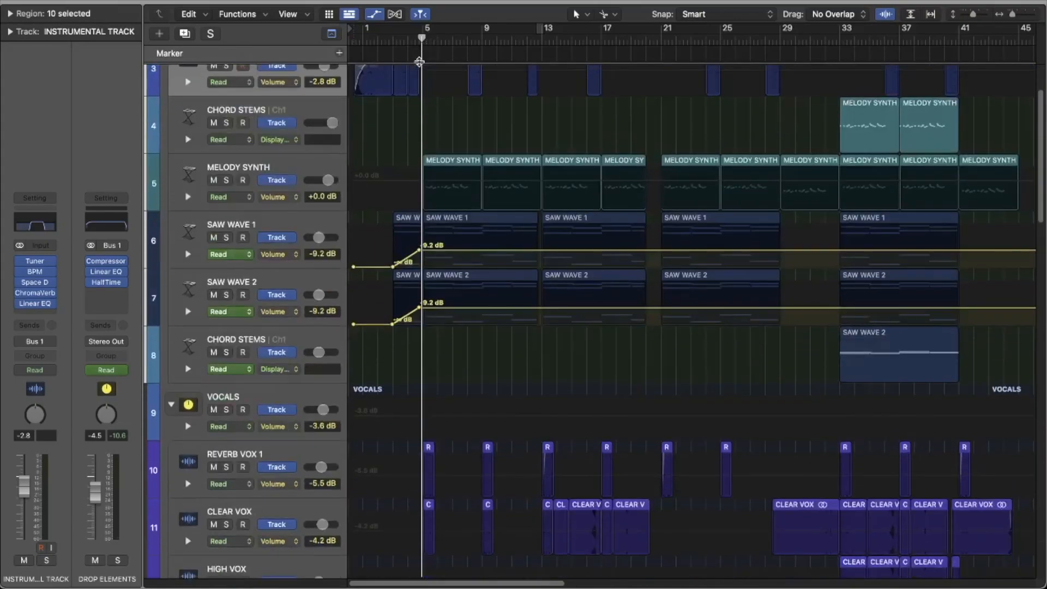
scroll(429, 44, "up", 5)
left_click_drag(423, 33, 482, 42)
left_click(227, 271)
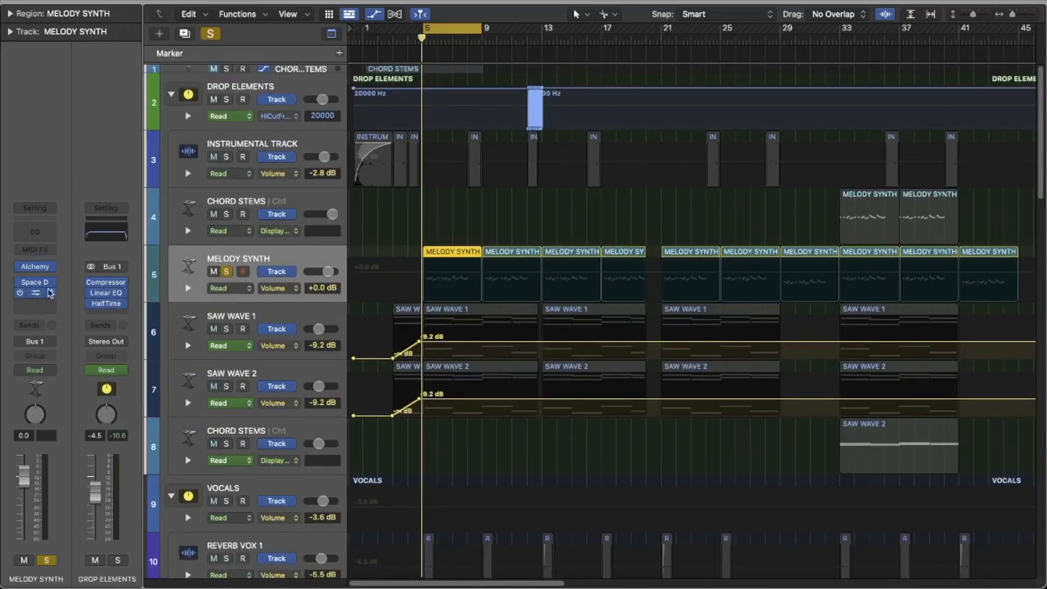
Step: Examine the ChromaVerb and Space Designer reverb settings on the MELODY SYNTH track, closing each plug-in window
left_click(38, 294)
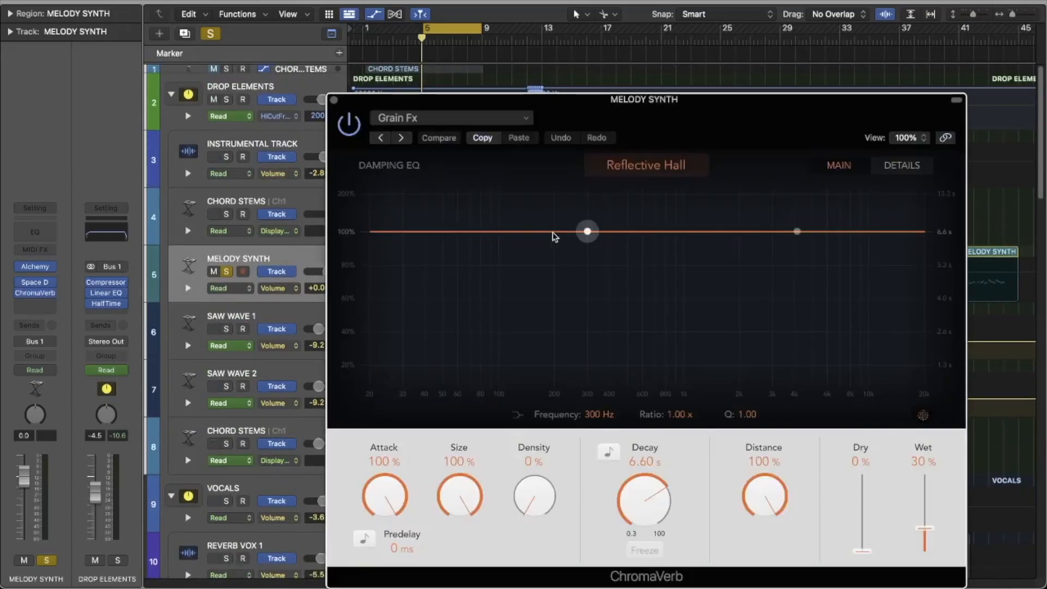
left_click(333, 101)
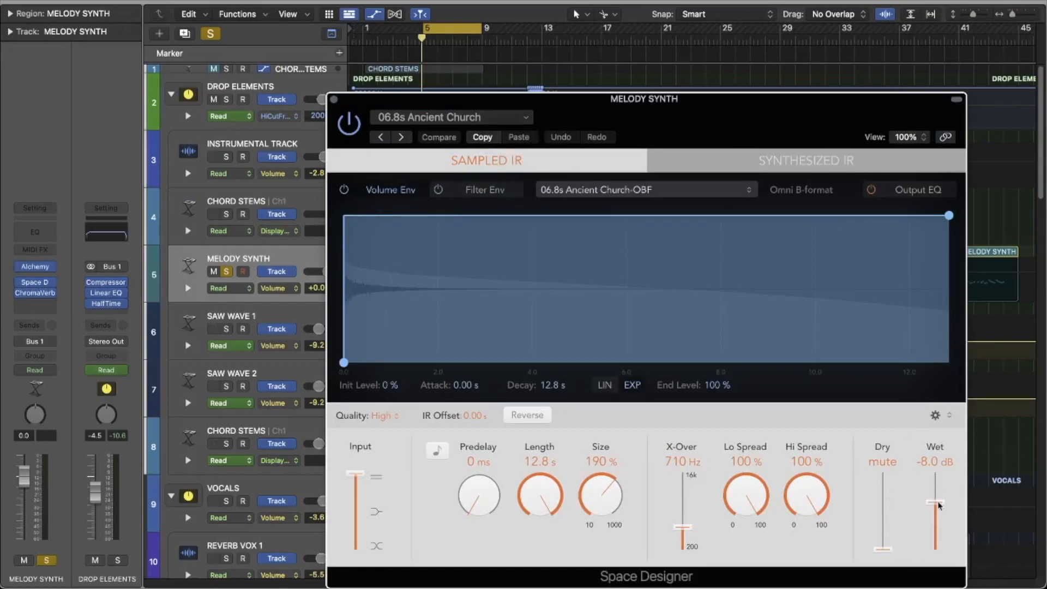
left_click(333, 99)
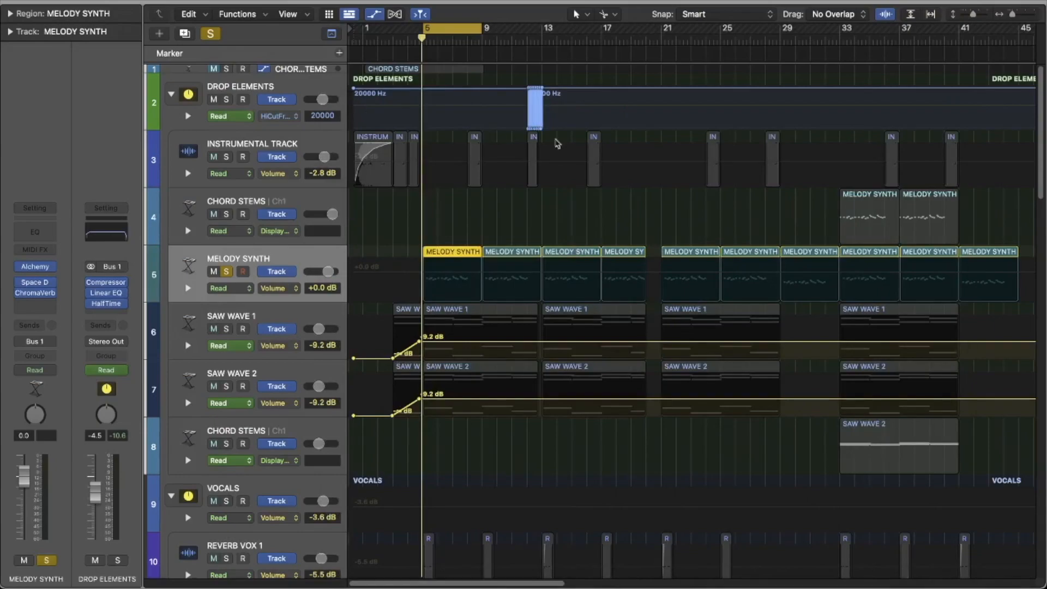
Step: Play the soloed MELODY SYNTH part from bar 5 and clear the solo
key("space")
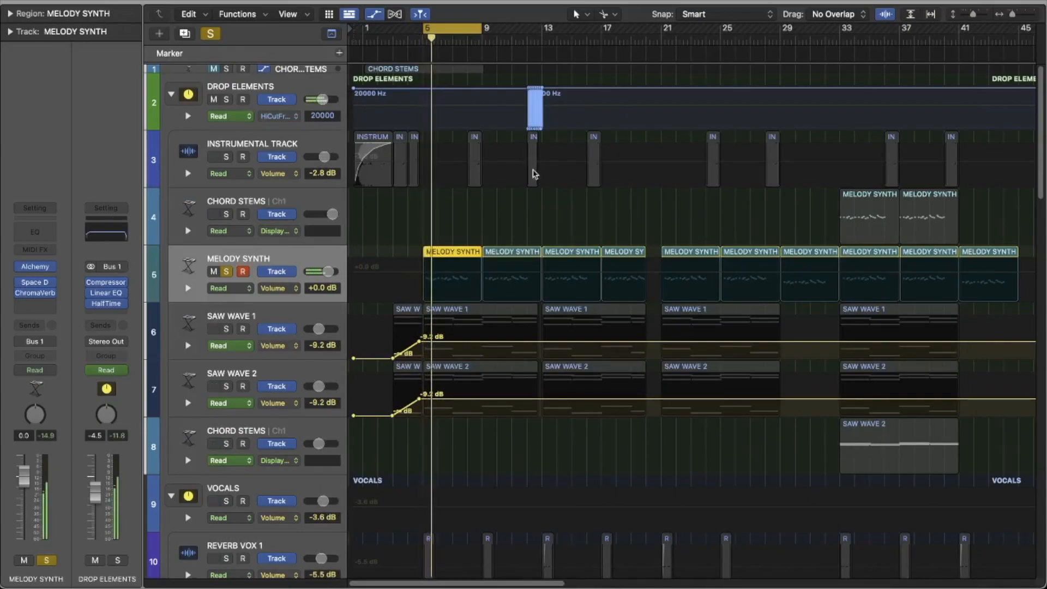
scroll(487, 195, "down", 2)
scroll(487, 196, "up", 2)
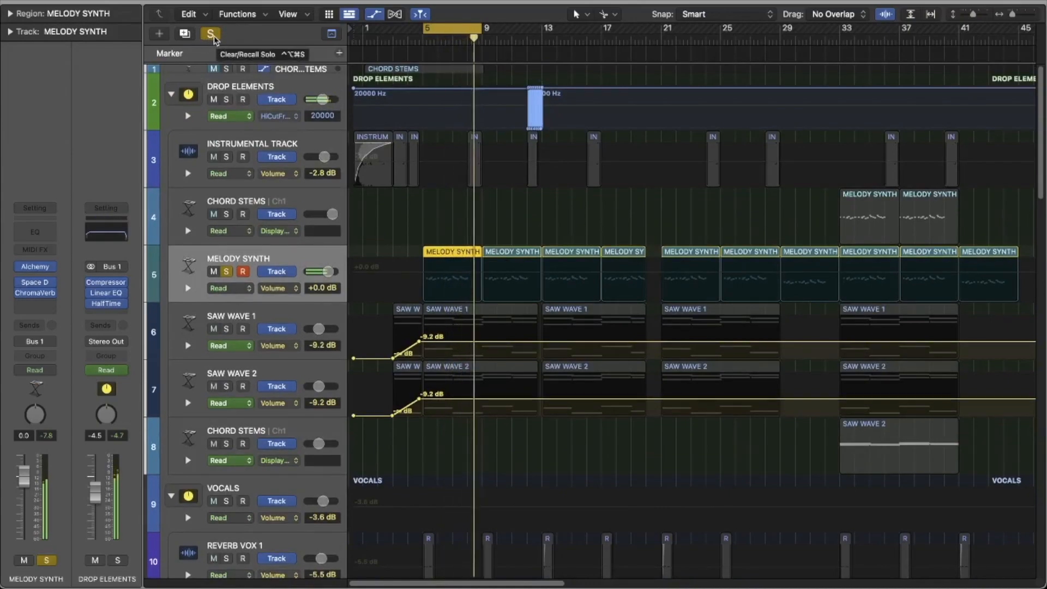
left_click(210, 34)
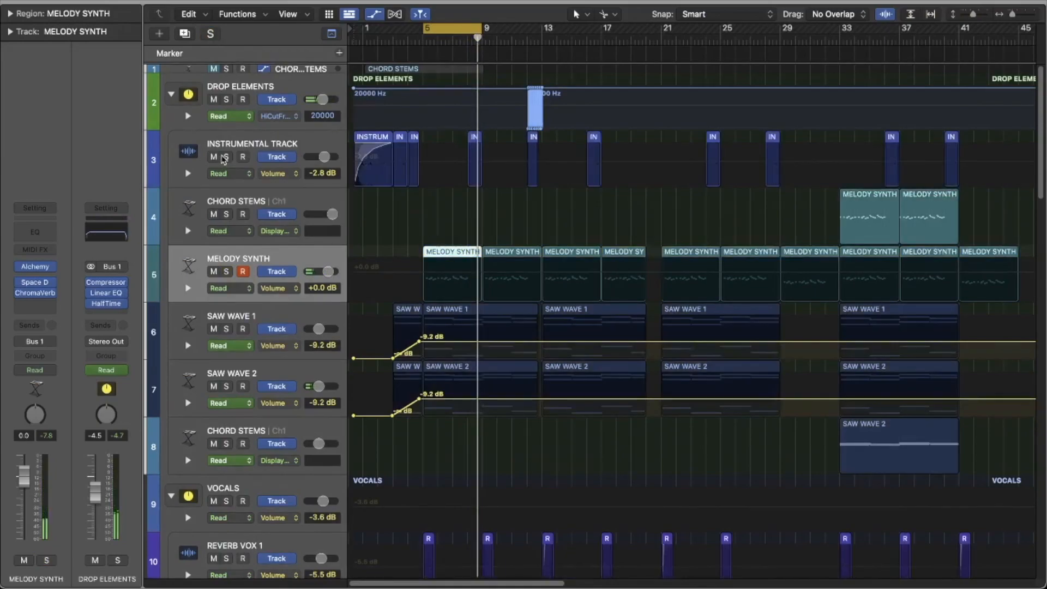
Step: Audition the soloed INSTRUMENTAL TRACK with the cycle range shortened to bar 8, and turn its solo off
left_click(226, 158)
left_click_drag(424, 28, 465, 33)
scroll(460, 109, "down", 3)
scroll(460, 117, "up", 3)
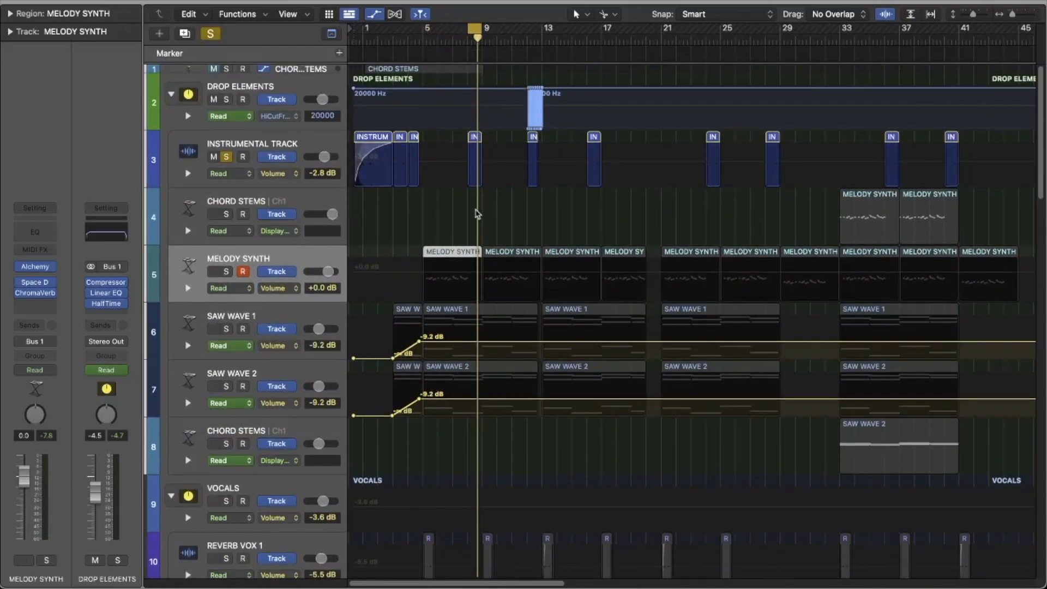
left_click(225, 158)
Step: Set the cycle range over bars 33 to 37 and solo the CHORD STEMS track above MELODY SYNTH
scroll(431, 174, "down", 5)
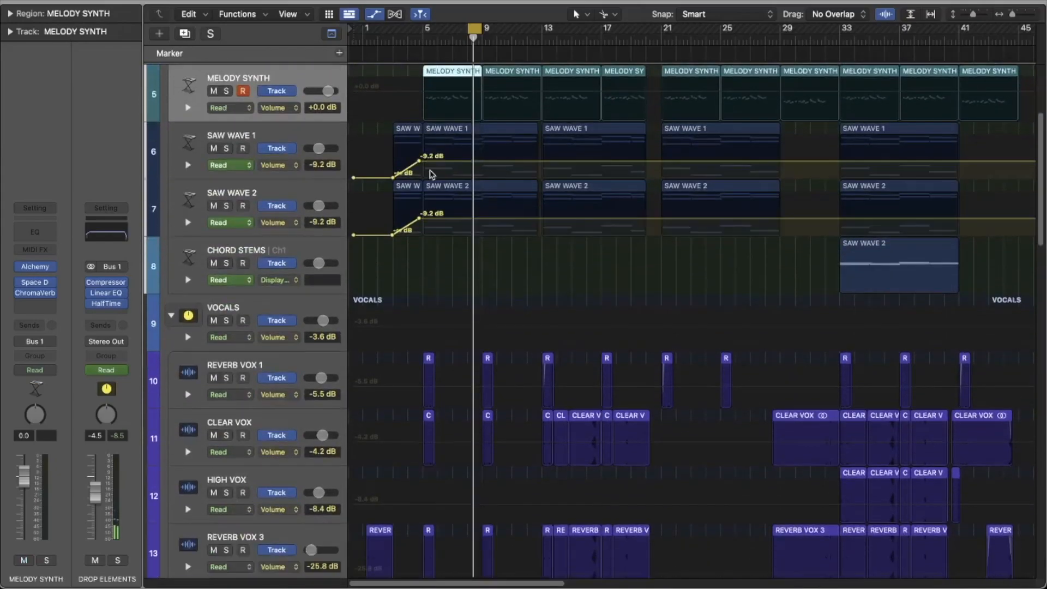
scroll(432, 174, "down", 2)
scroll(432, 173, "up", 6)
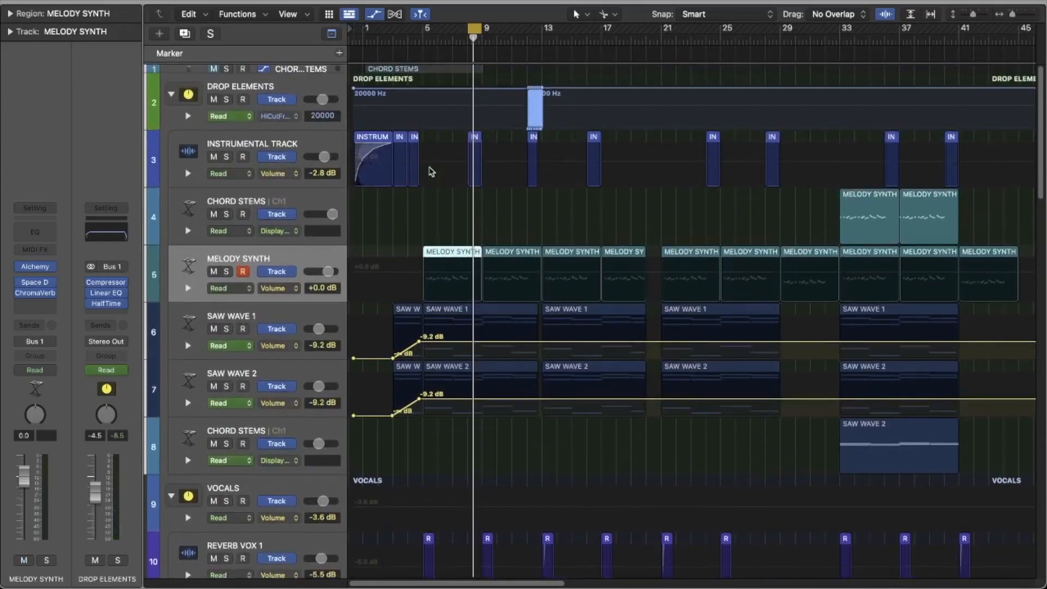
scroll(460, 174, "right", 5)
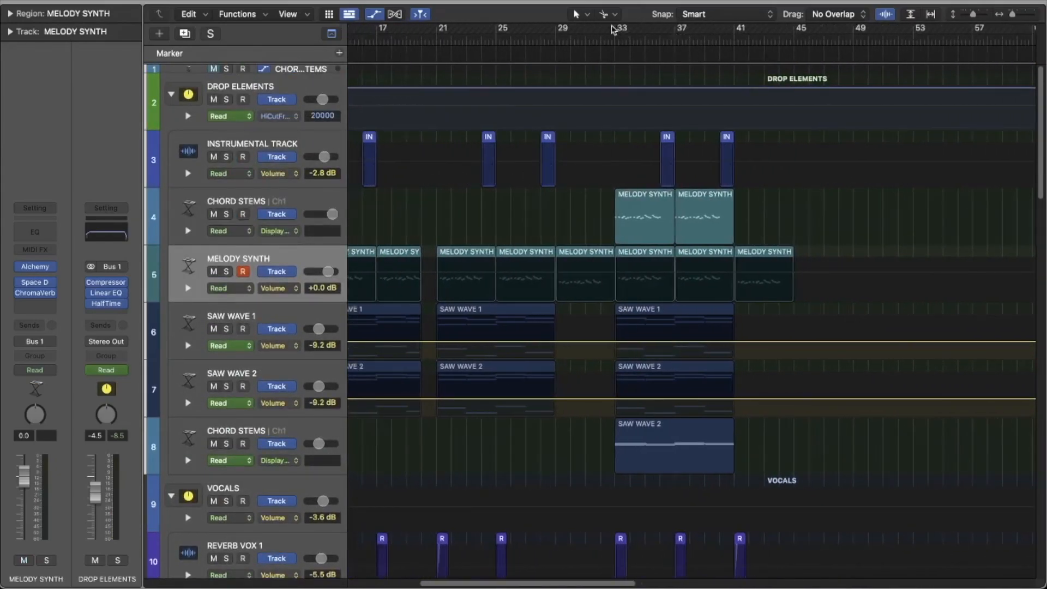
left_click_drag(615, 30, 675, 30)
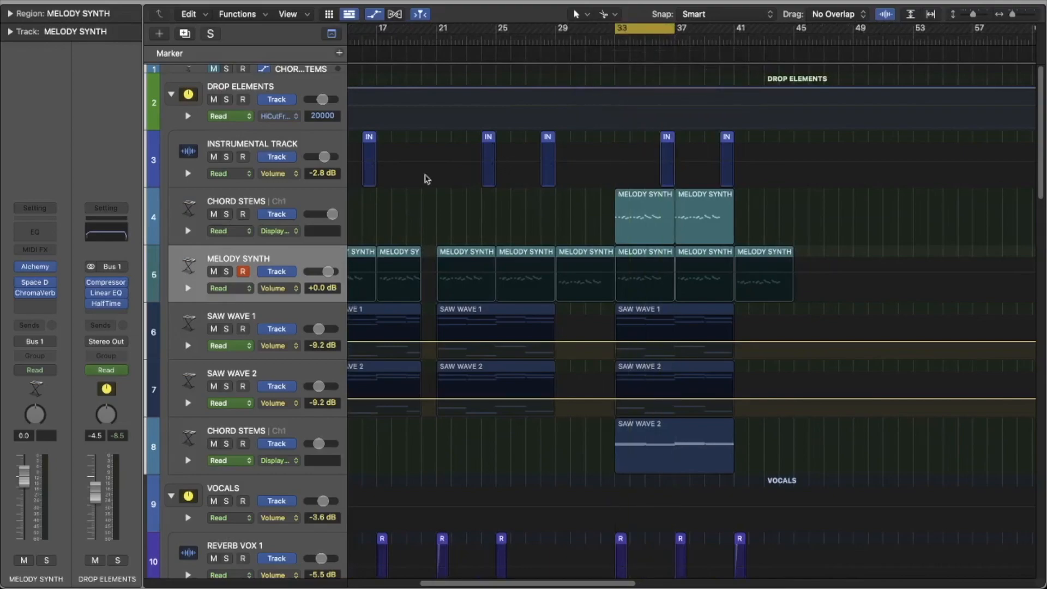
left_click(226, 214)
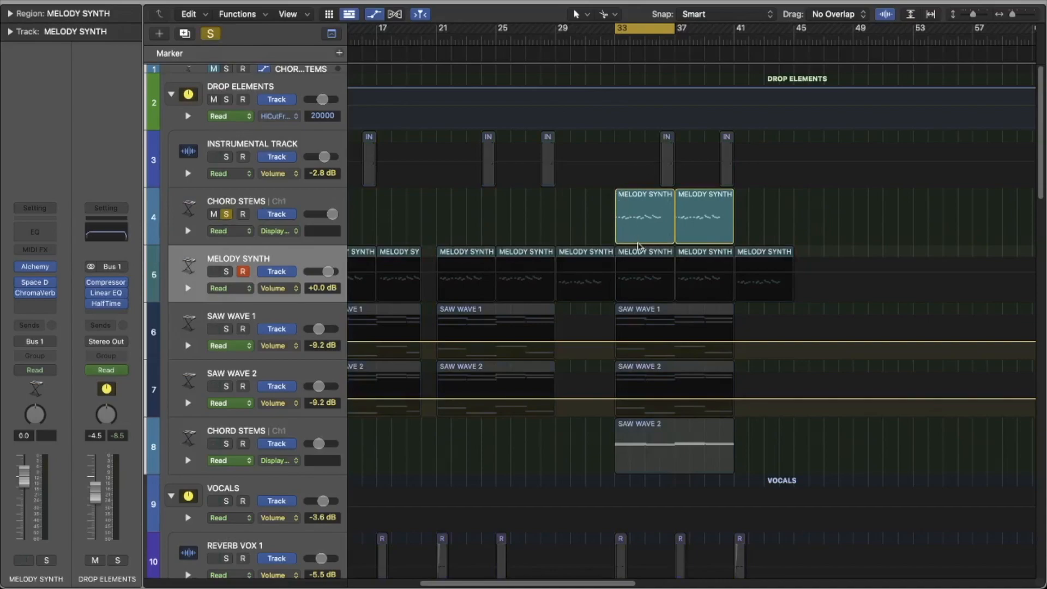
Step: Play the soloed CHORD STEMS part from bar 33, show its channel strip, and stop playback
key("space")
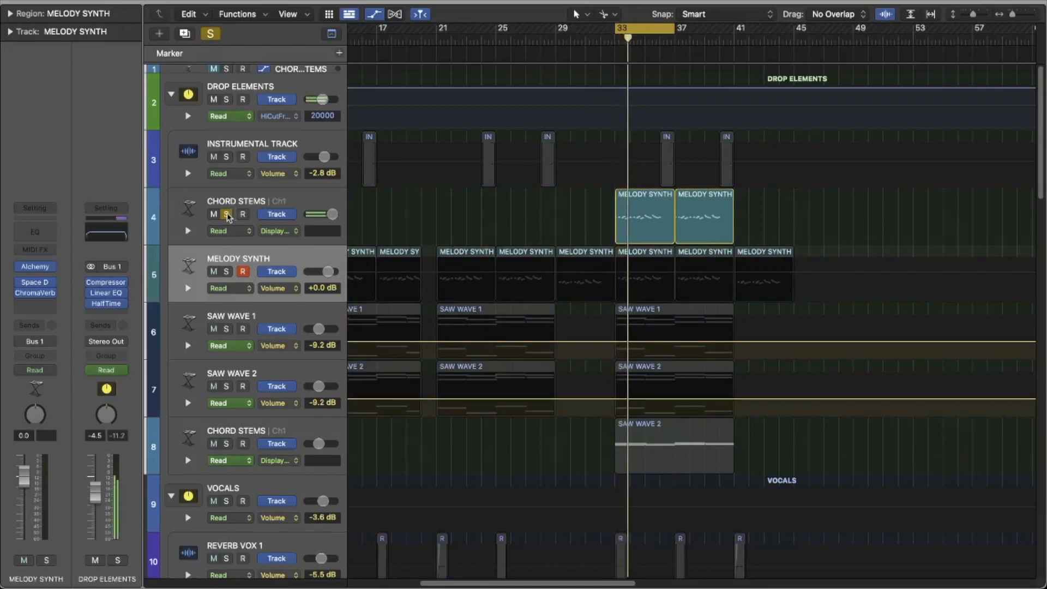
left_click(252, 211)
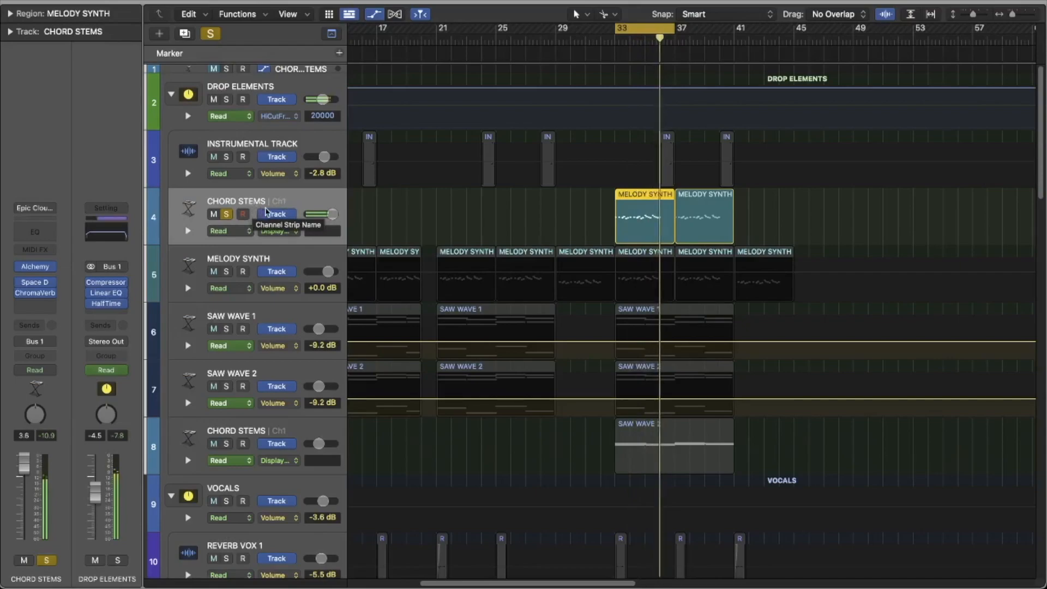
key("space")
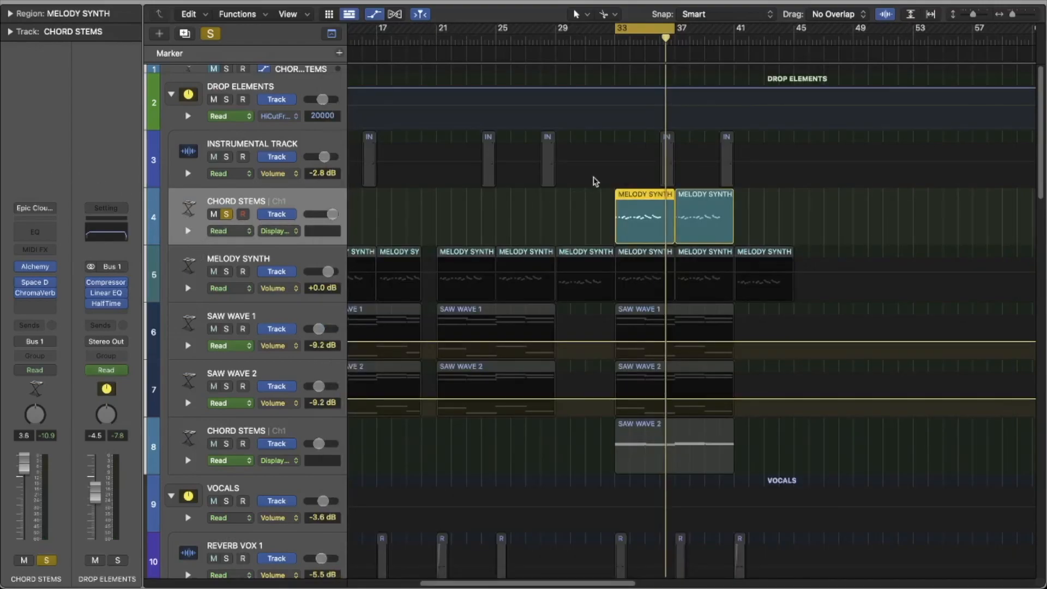
Step: Solo the VOCALS track stack and move the cycle range to the intro at the start of the song
scroll(594, 182, "down", 2)
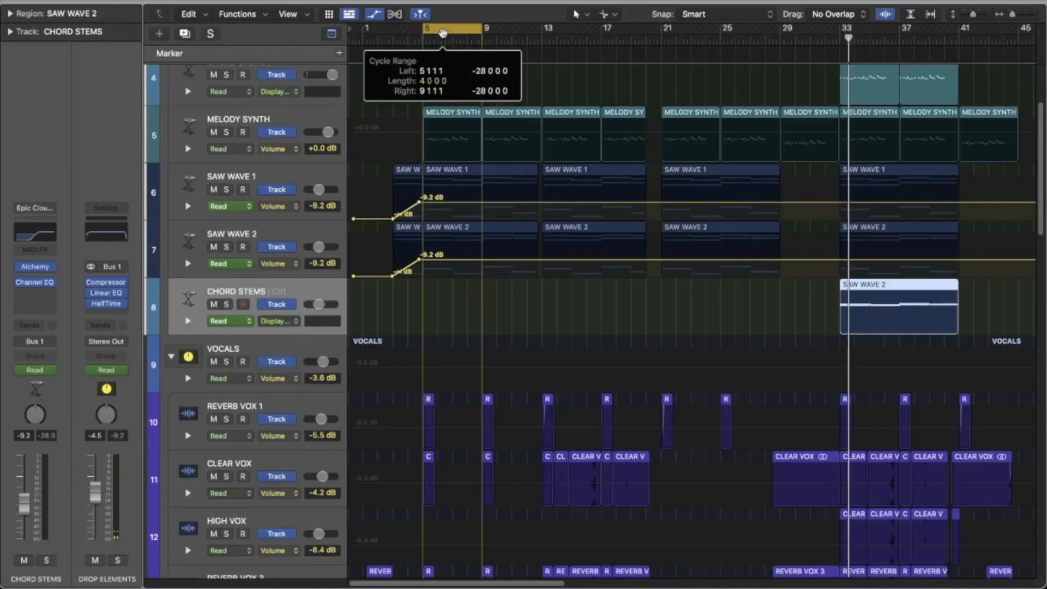
scroll(434, 129, "down", 1)
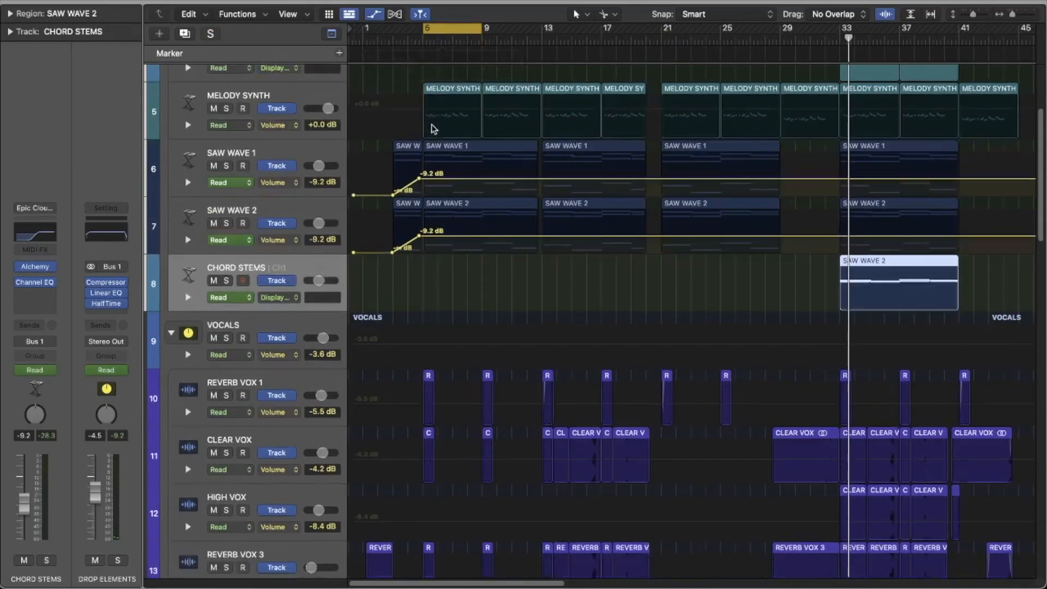
scroll(434, 129, "down", 2)
left_click(226, 218)
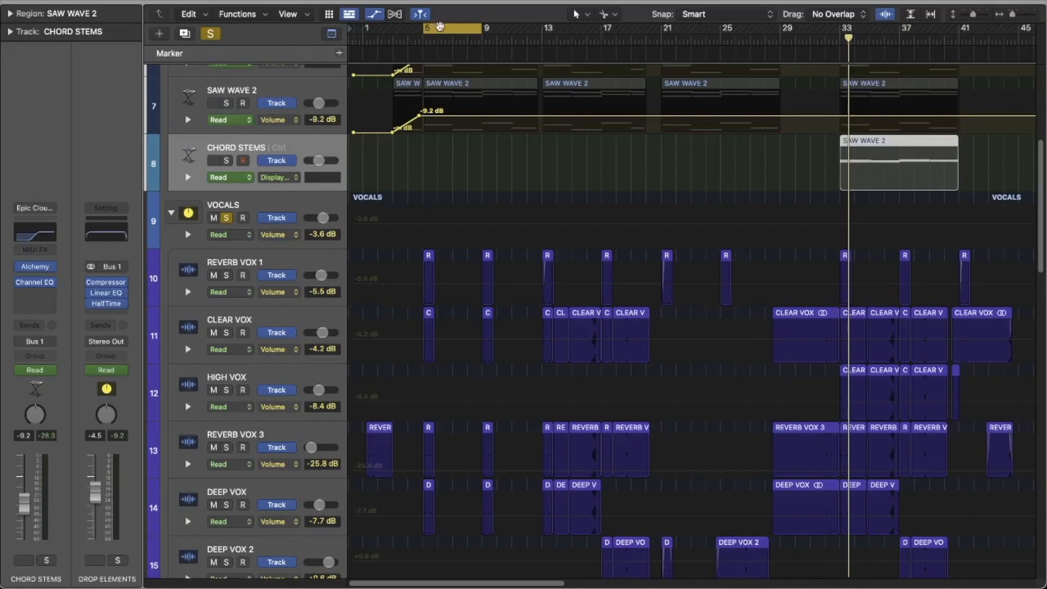
scroll(441, 113, "down", 3)
left_click_drag(439, 29, 371, 28)
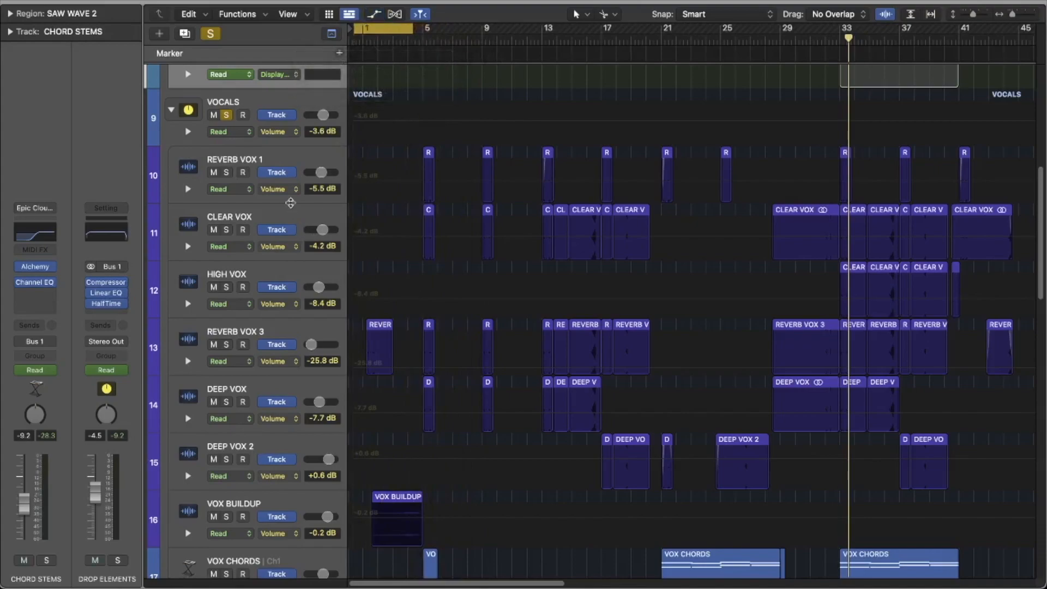
Step: Play the intro region of REVERB VOX 3 on its own and solo the VOX BUILDUP track
scroll(291, 203, "down", 5)
left_click(381, 209)
key("space")
key("s")
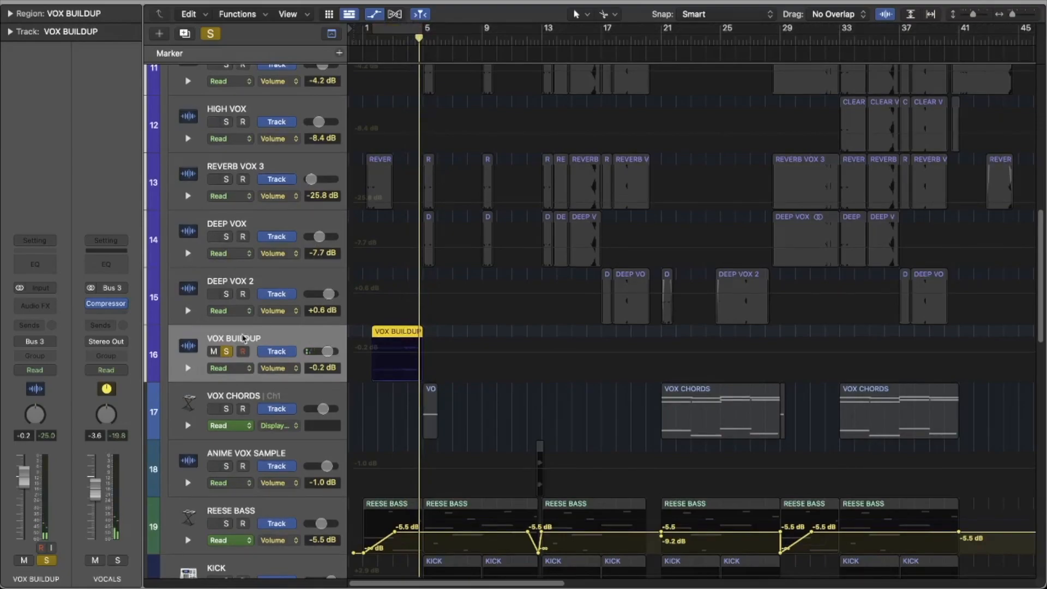
left_click(226, 351)
Step: Solo REVERB VOX 1, CLEAR VOX, REVERB VOX 3 and DEEP VOX, and set a one-bar cycle range at bar 5
scroll(420, 273, "up", 5)
scroll(420, 273, "up", 2)
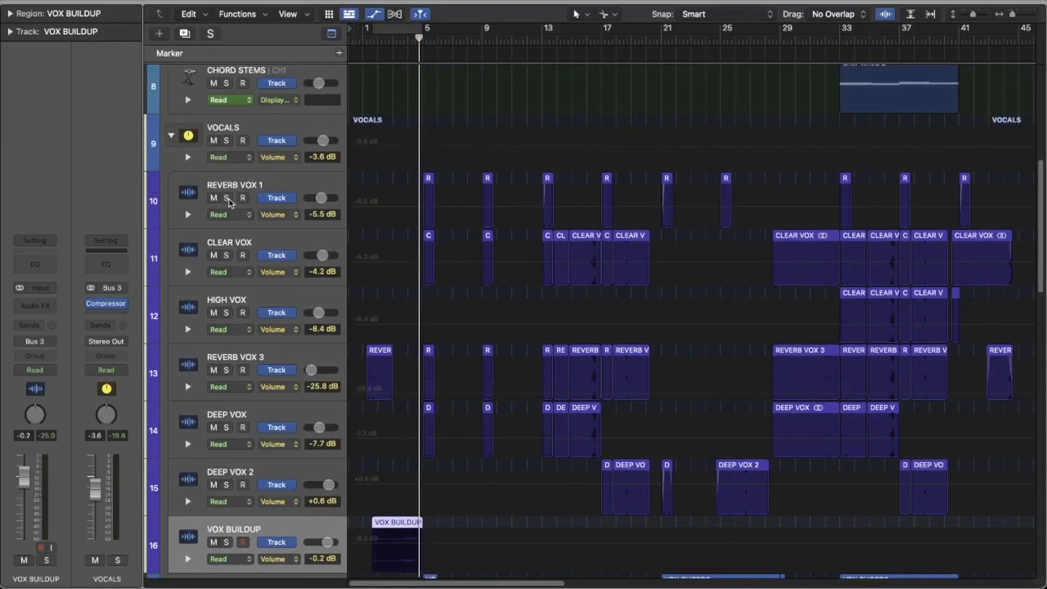
left_click(226, 198)
left_click(226, 255)
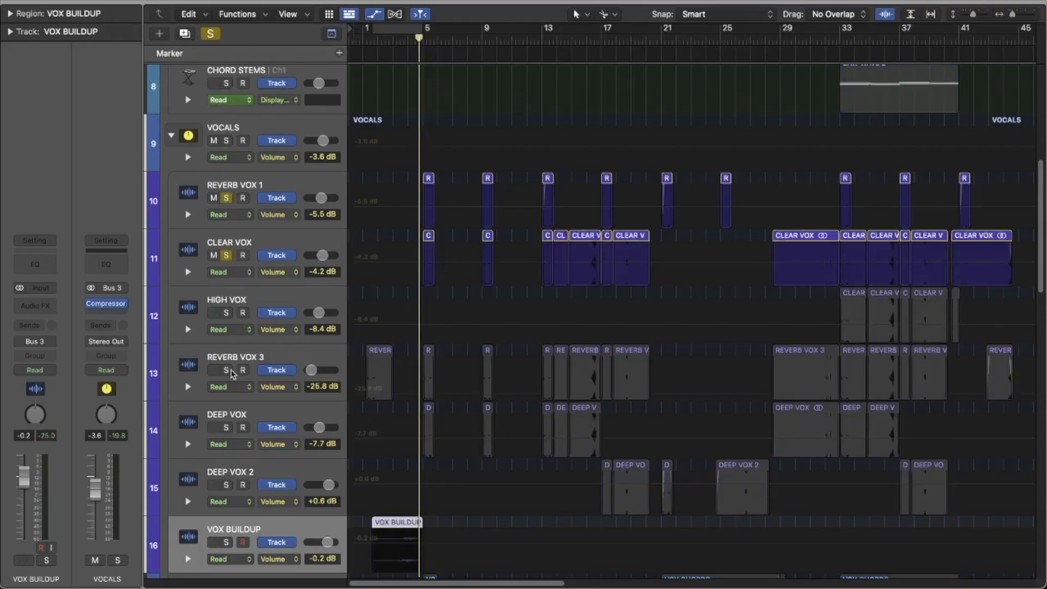
left_click(226, 370)
left_click(226, 428)
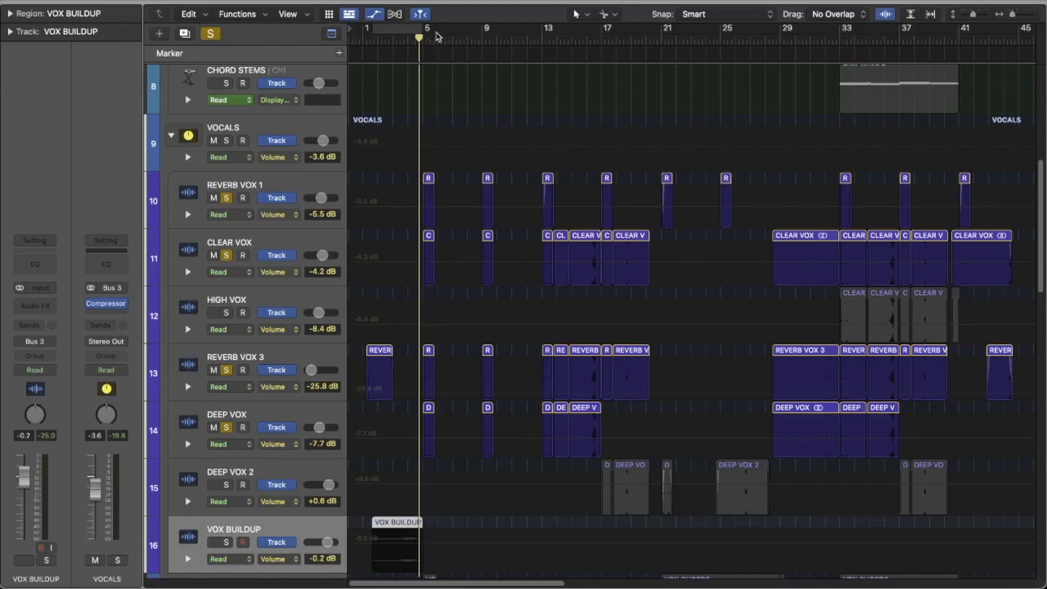
left_click_drag(441, 34, 431, 34)
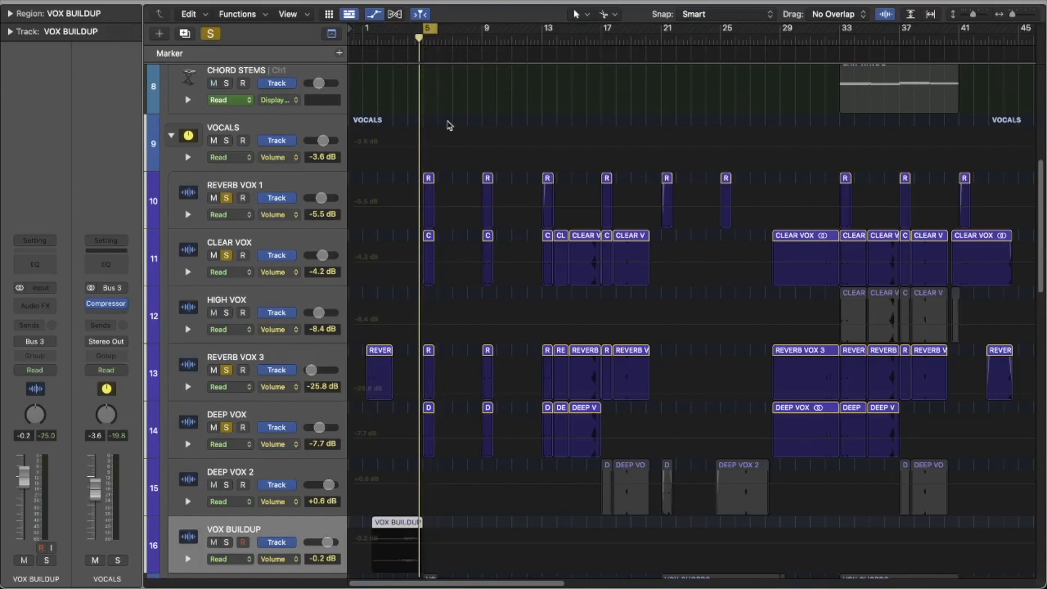
scroll(449, 126, "down", 5)
scroll(453, 167, "up", 6)
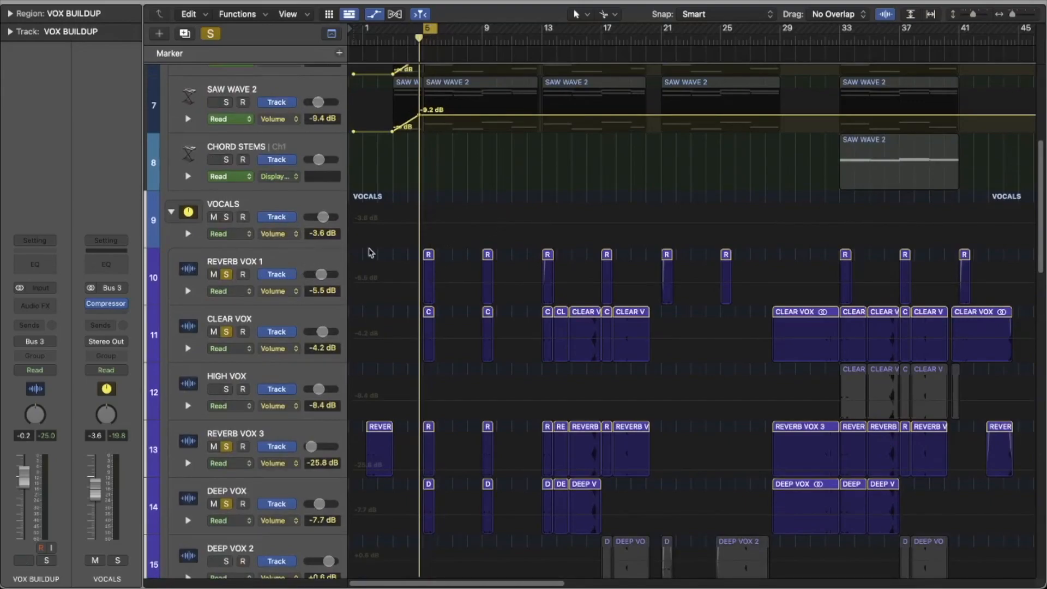
Step: Play the soloed vocal tracks at bar 5, and switch off the cycle range and all solos
scroll(371, 252, "down", 1)
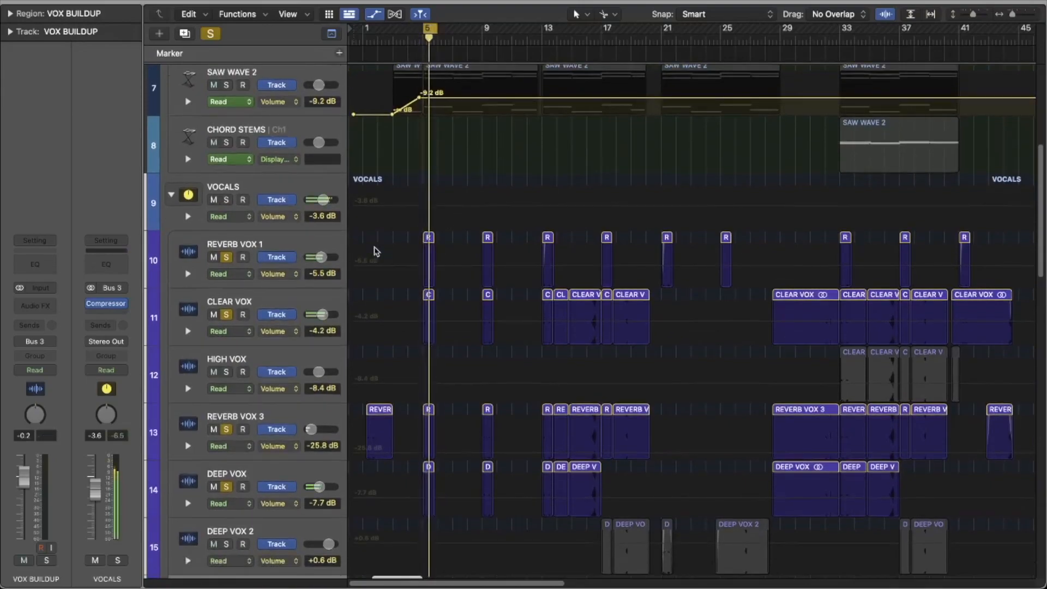
scroll(375, 251, "down", 3)
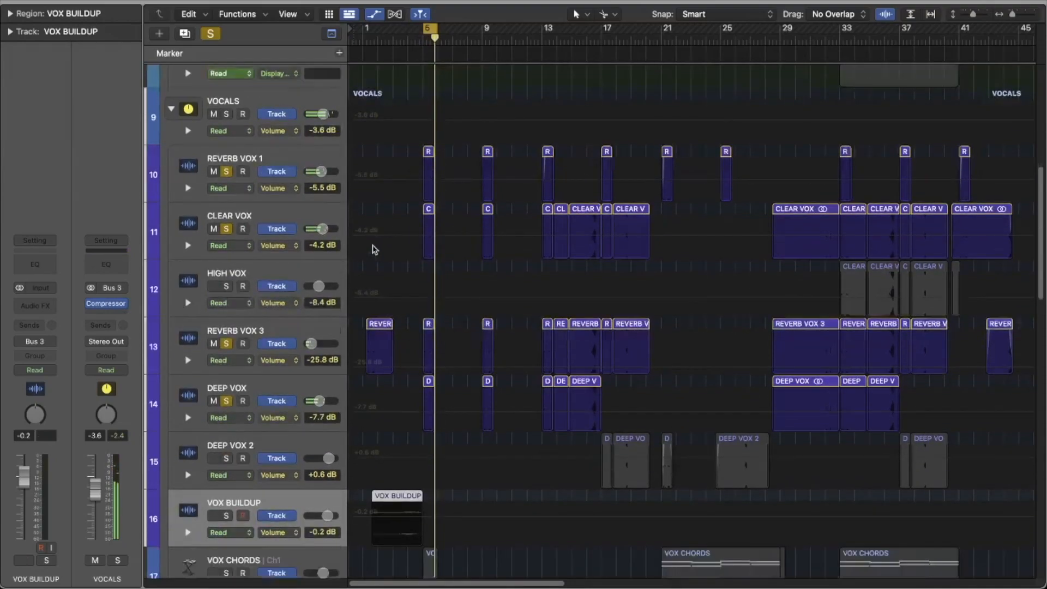
left_click(429, 29)
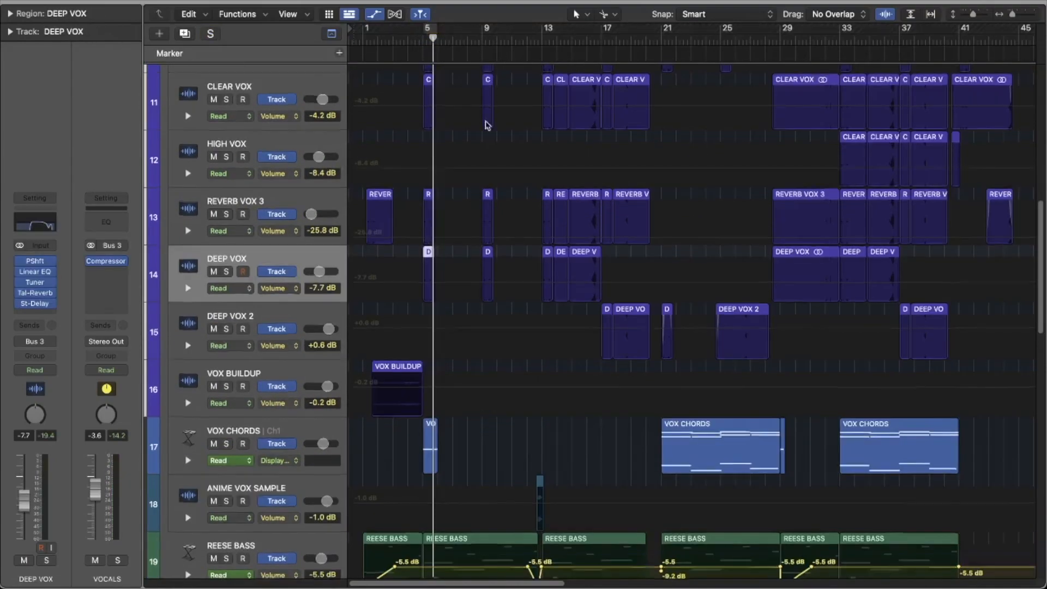
scroll(487, 125, "up", 9)
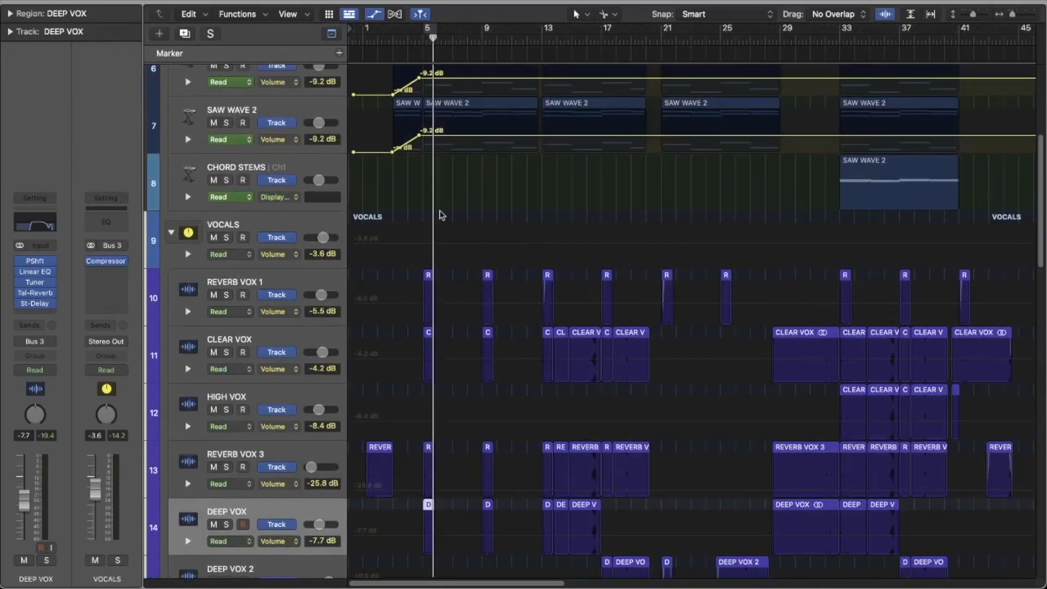
Step: Set the cycle range to bars 13–21 and solo REVERB VOX 1, REVERB VOX 3, DEEP VOX and CLEAR VOX
scroll(580, 154, "down", 3)
left_click_drag(548, 31, 603, 77)
scroll(603, 155, "down", 2)
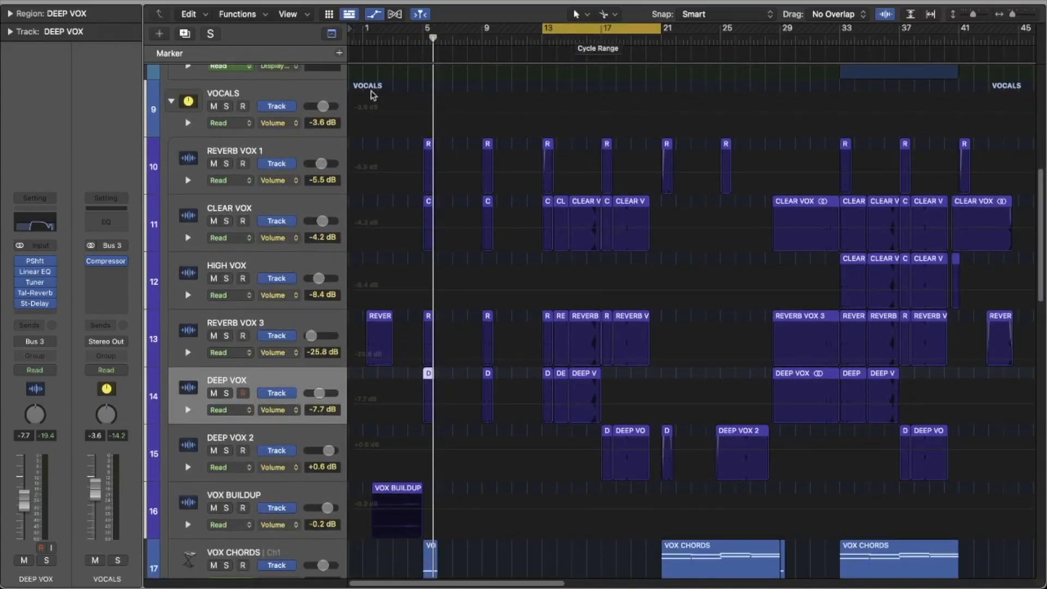
left_click(226, 163)
left_click(226, 336)
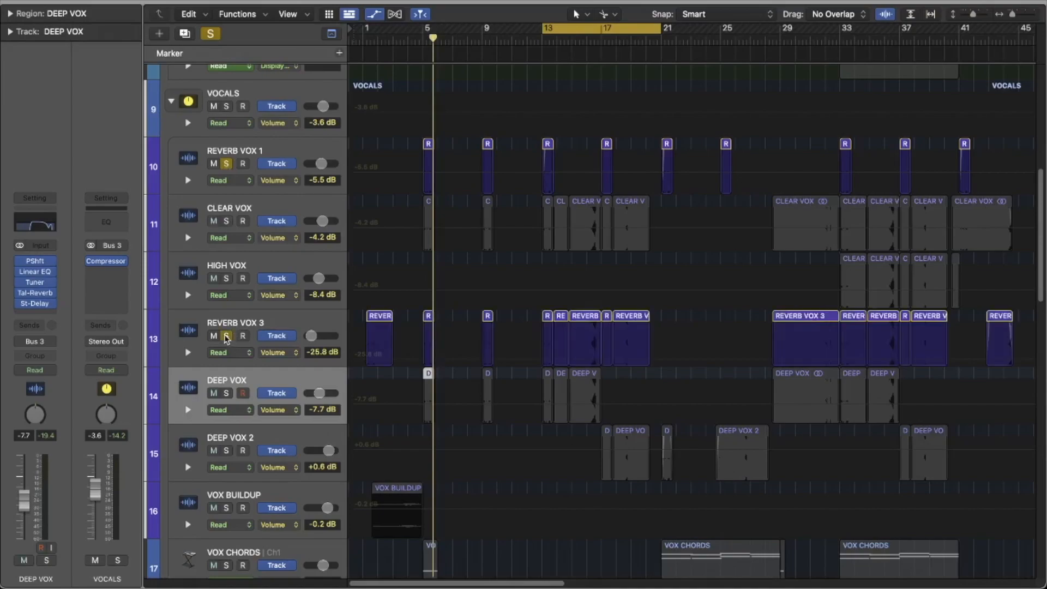
left_click(225, 394)
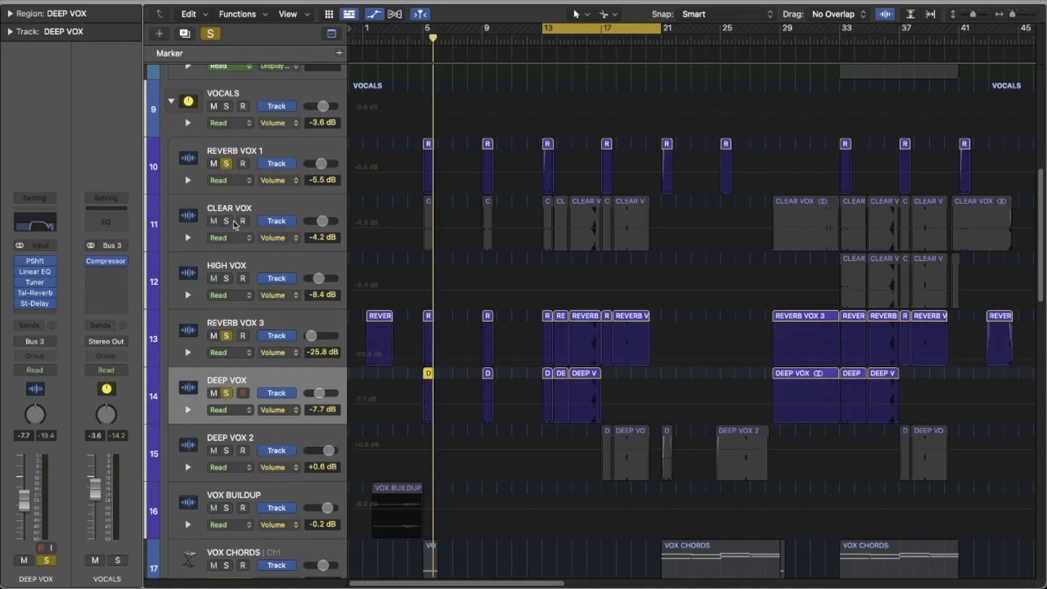
left_click(226, 221)
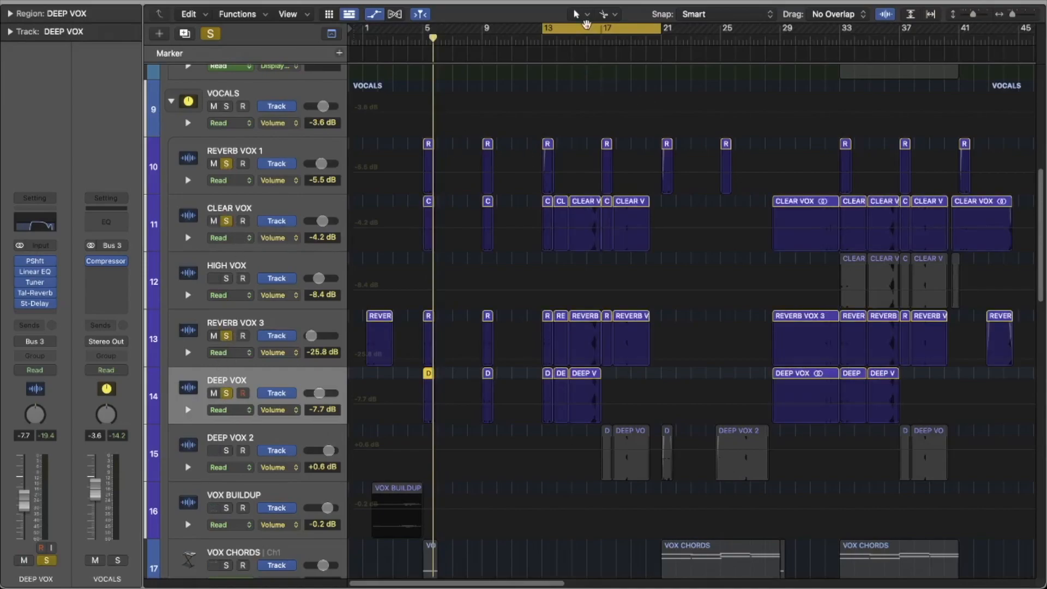
Step: Play the soloed vocals from bar 13 and add DEEP VOX 2 to the solo
key("space")
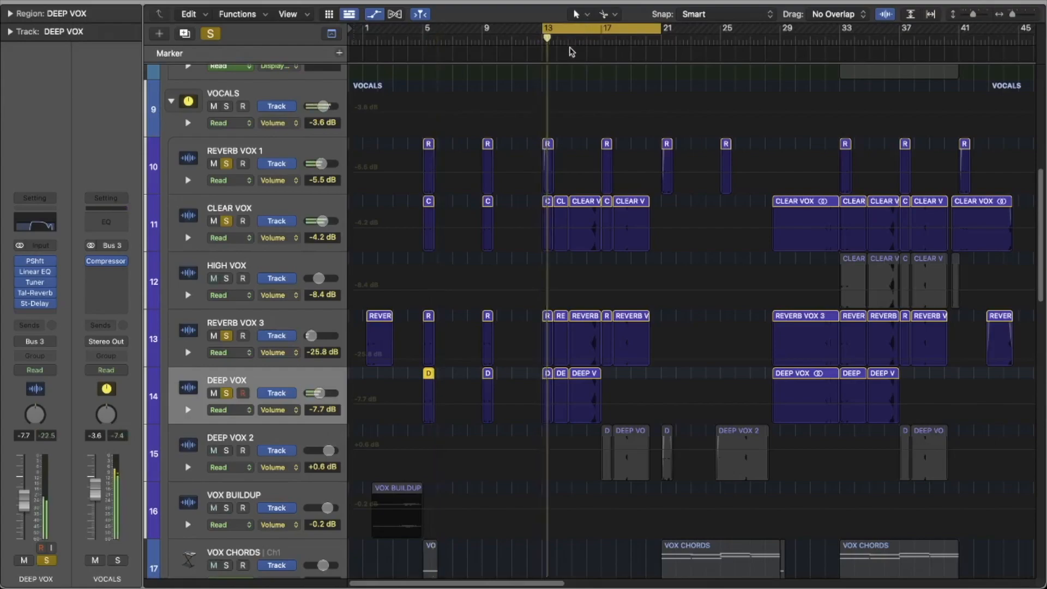
scroll(567, 55, "down", 1)
scroll(564, 52, "down", 2)
scroll(564, 53, "up", 1)
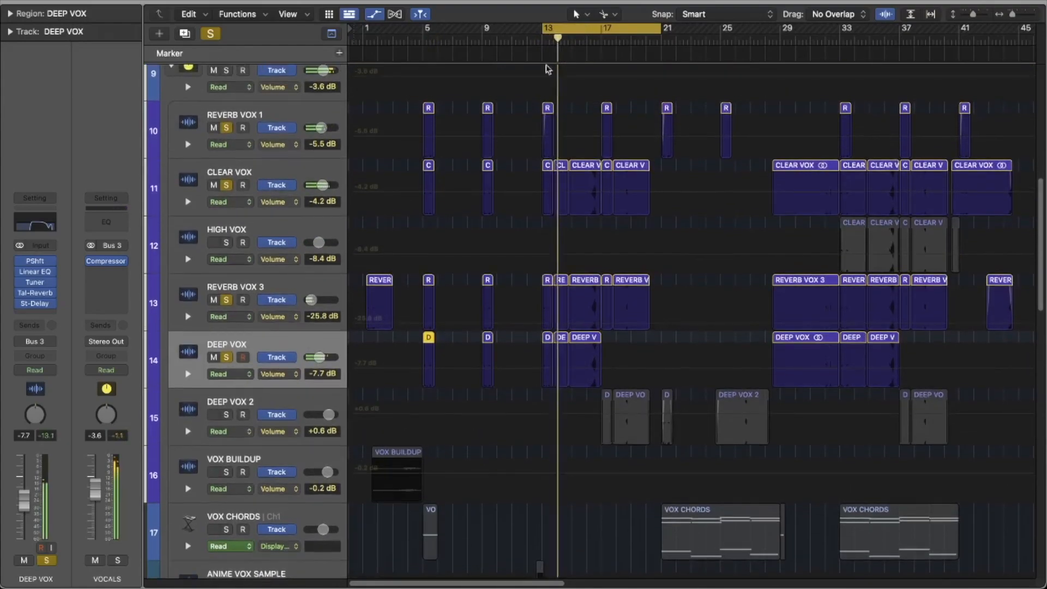
left_click(226, 414)
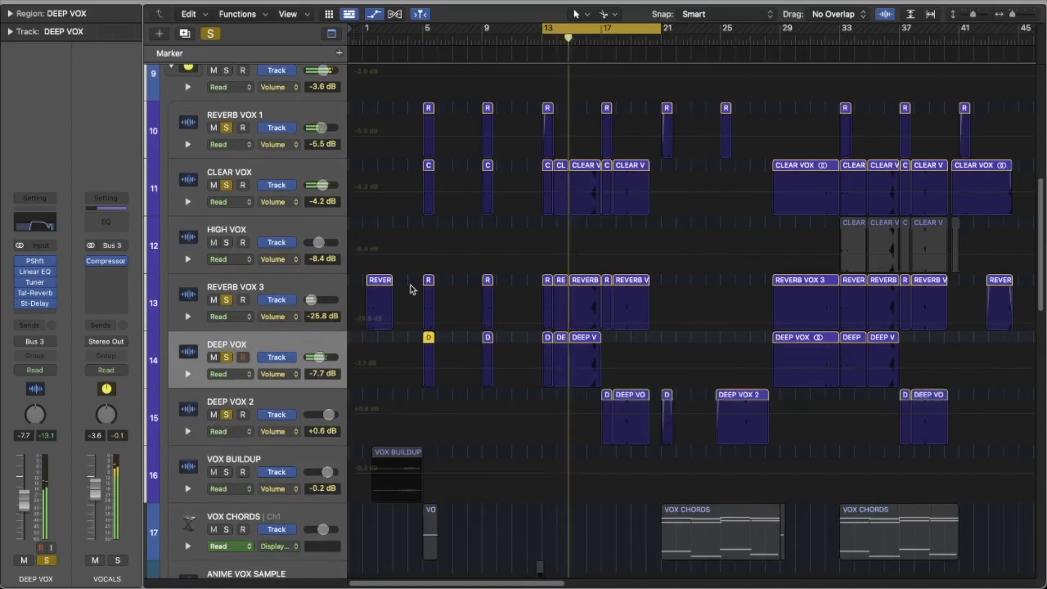
scroll(509, 204, "down", 2)
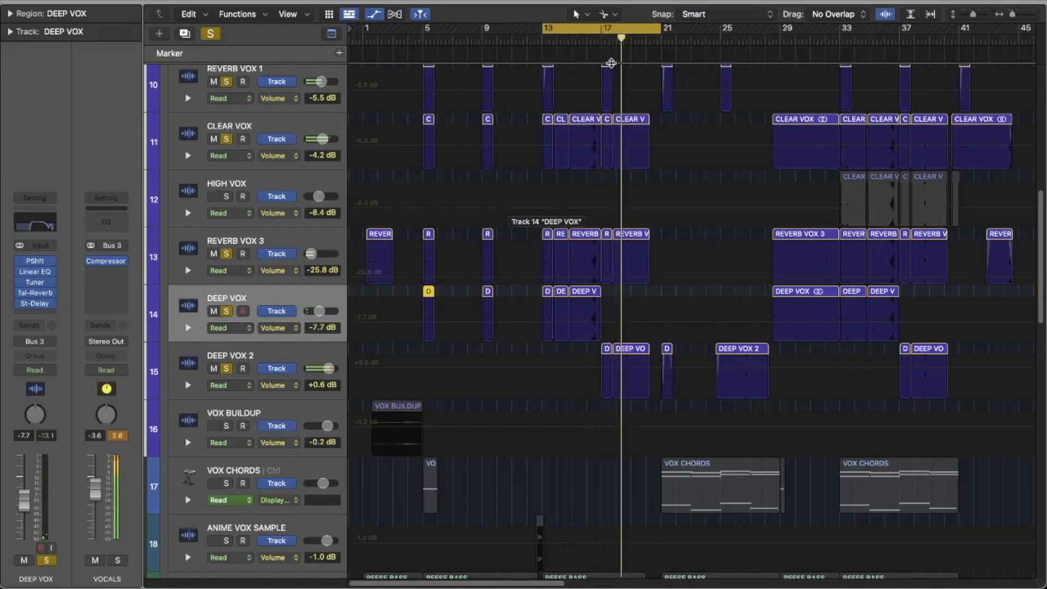
scroll(611, 63, "up", 2)
scroll(611, 63, "down", 4)
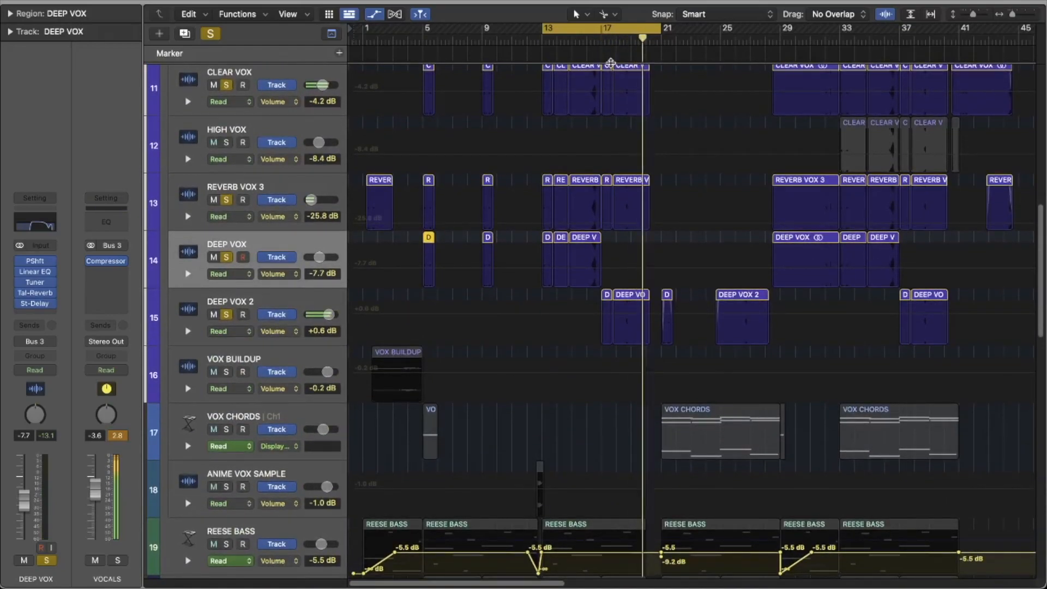
Step: Hide the track automation and turn off the cycle range
key("a")
scroll(658, 111, "up", 1)
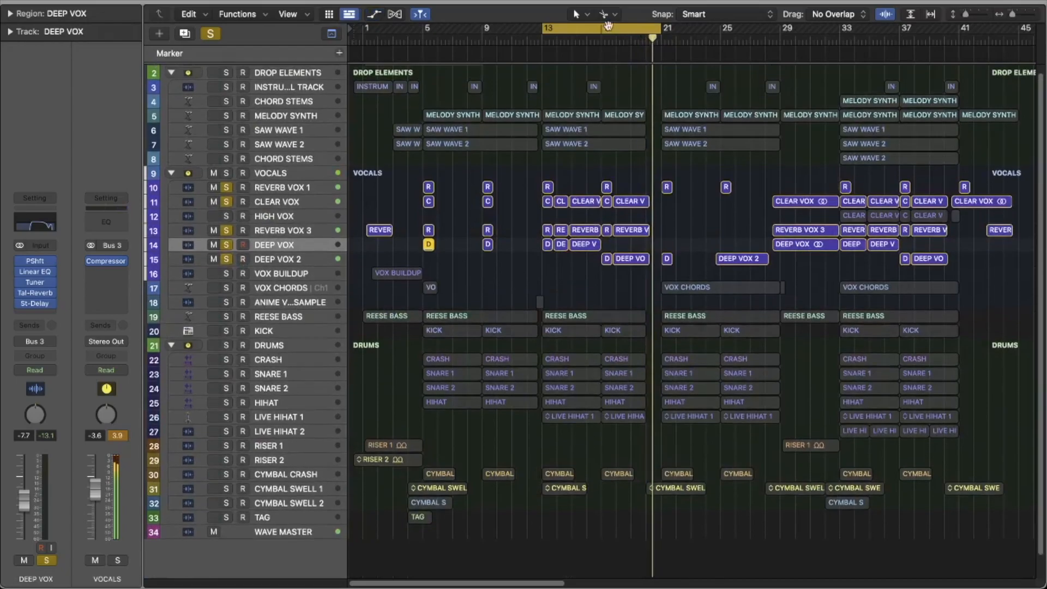
scroll(420, 251, "down", 2)
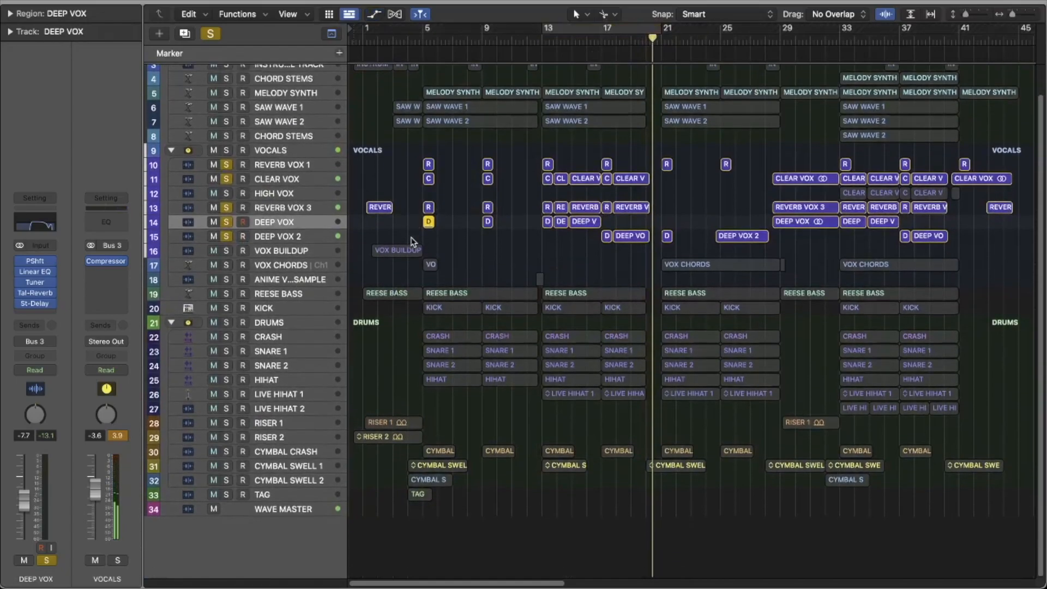
scroll(419, 231, "up", 3)
Step: Clear the solos on the vocal tracks from REVERB VOX 1 to DEEP VOX 2
left_click_drag(224, 196, 228, 271)
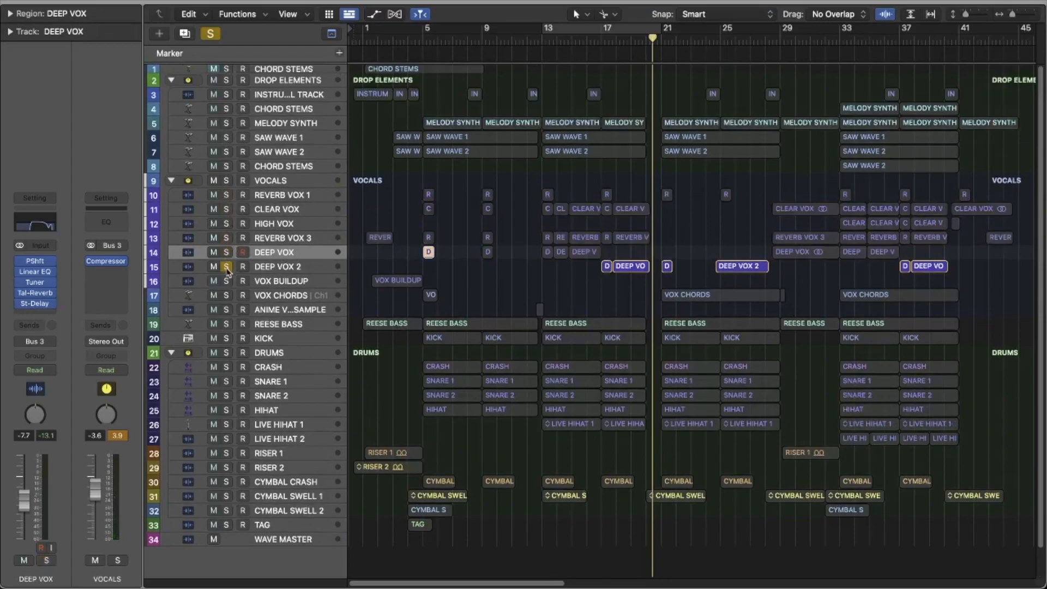
left_click(228, 271)
scroll(221, 315, "down", 2)
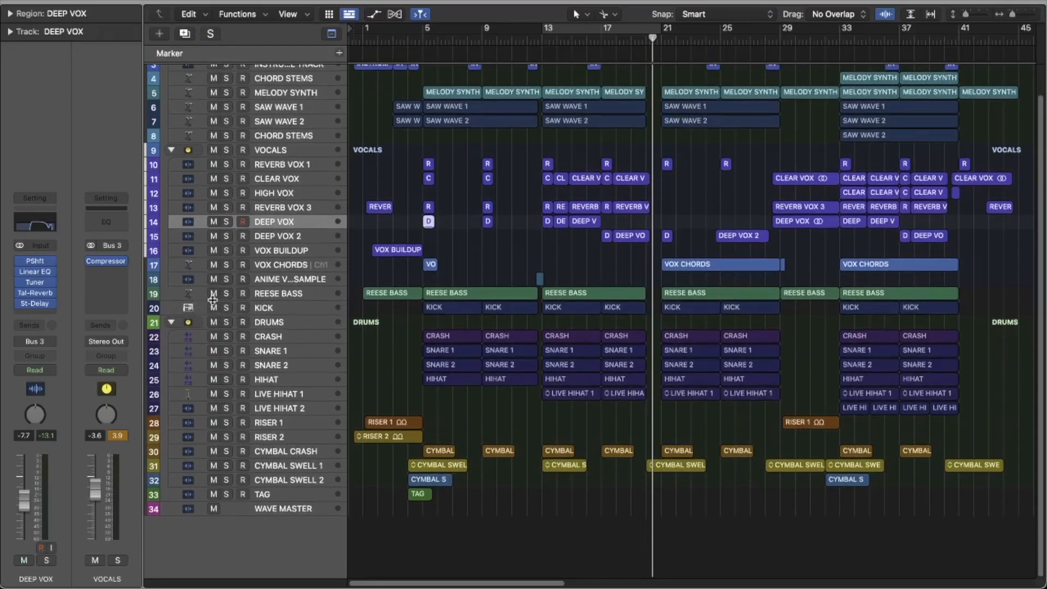
Step: Solo REESE BASS with a cycle range over bars 1–5, and show its first two regions in the Piano Roll
left_click(226, 293)
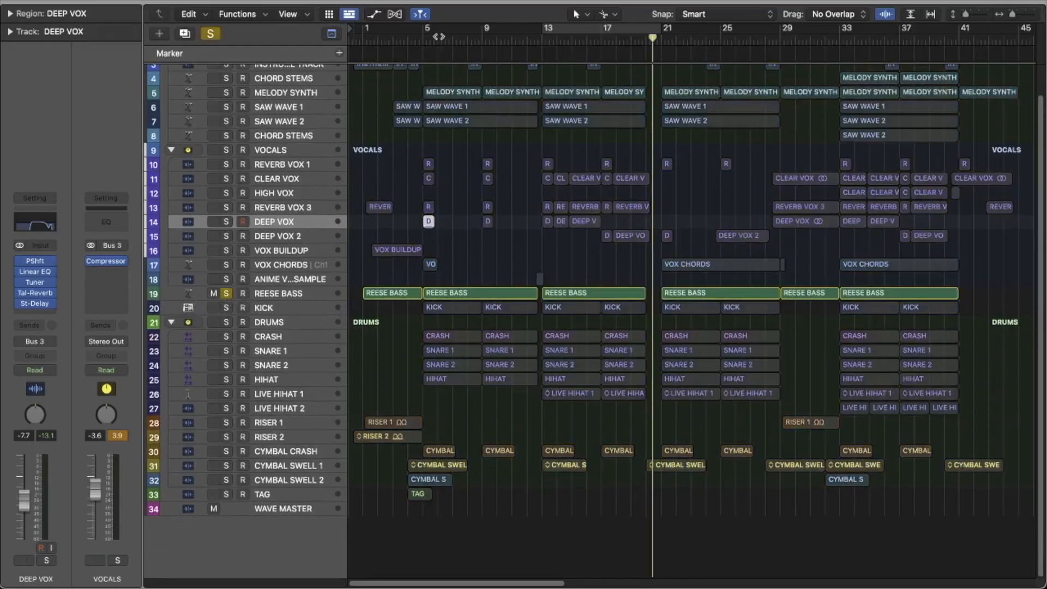
left_click_drag(427, 32, 431, 33)
left_click_drag(427, 31, 375, 50)
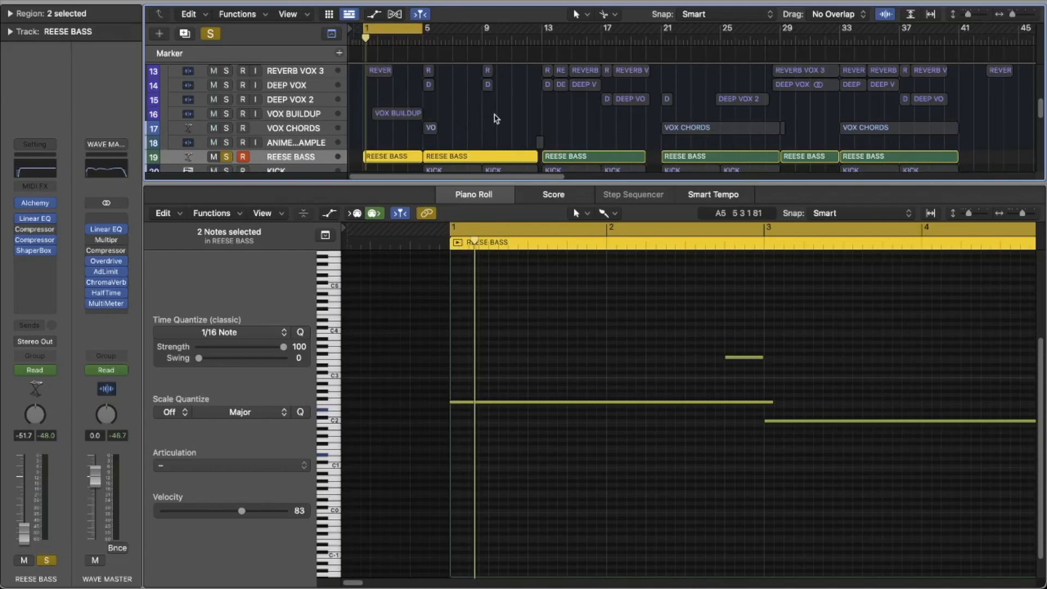
scroll(451, 142, "down", 1)
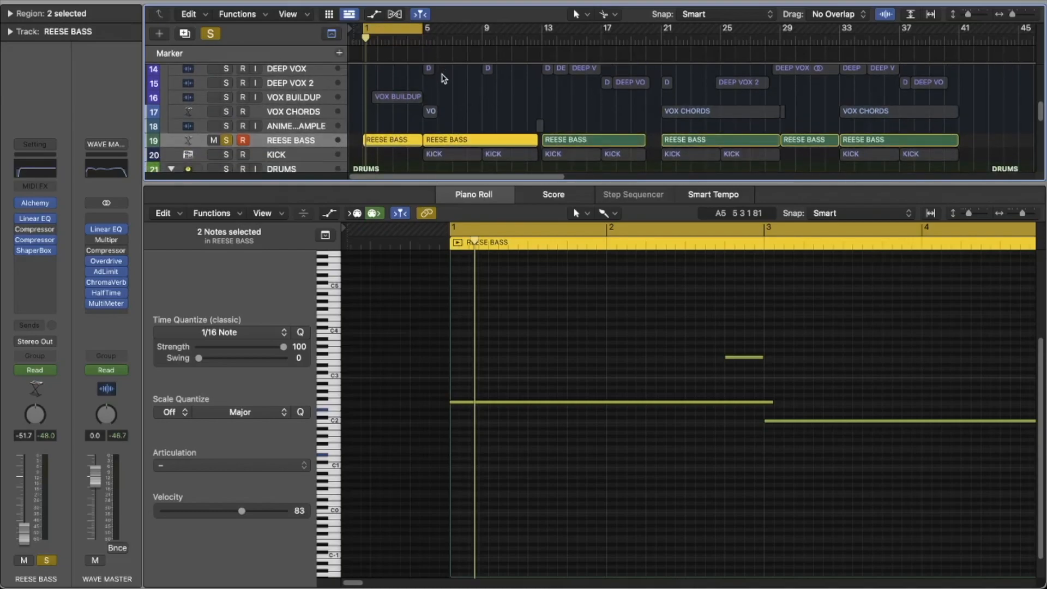
Step: Play the soloed REESE BASS from bar 1 and extend the cycle range to bar 9
key("space")
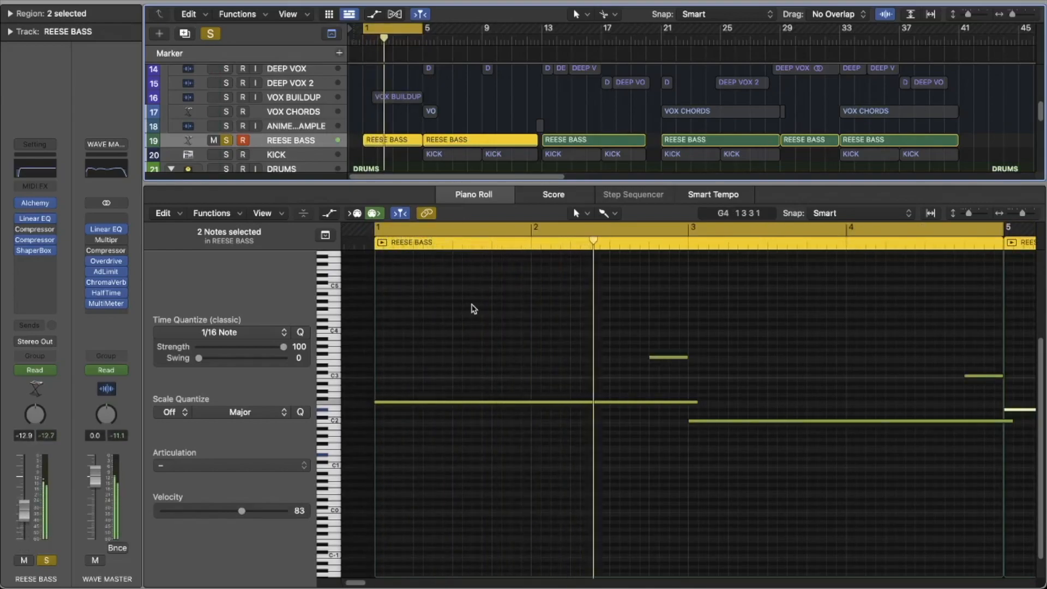
left_click_drag(422, 29, 482, 57)
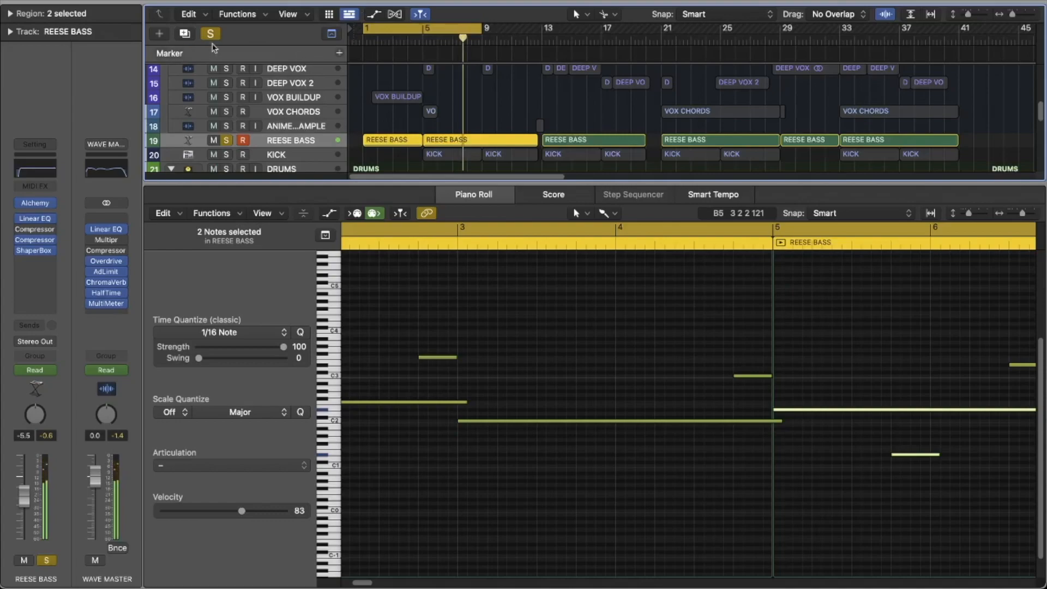
Step: Close the Piano Roll and switch off the cycle range and the REESE BASS solo
left_click(402, 30)
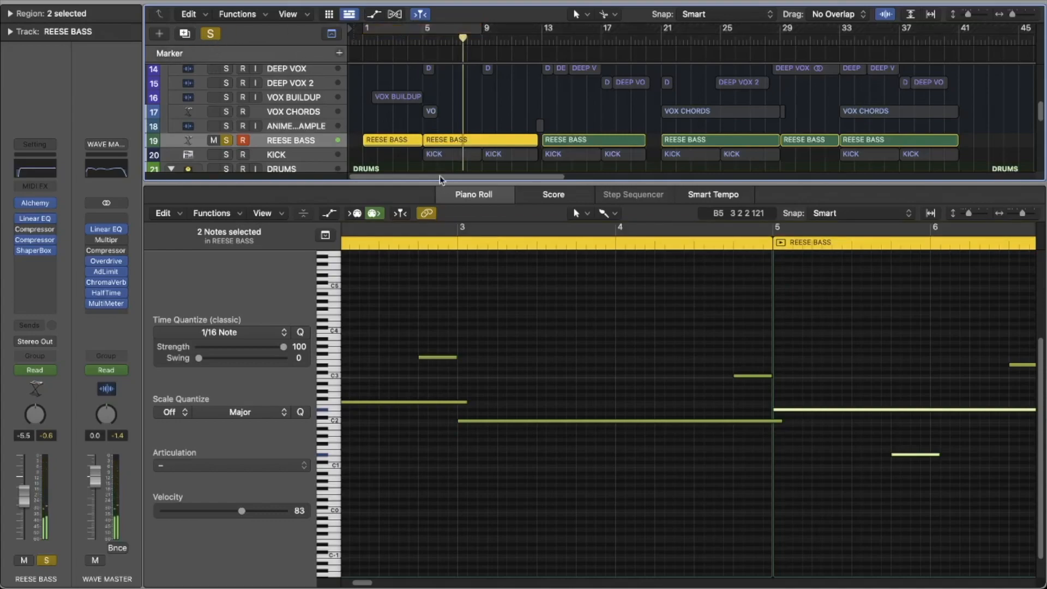
left_click_drag(440, 182, 416, 537)
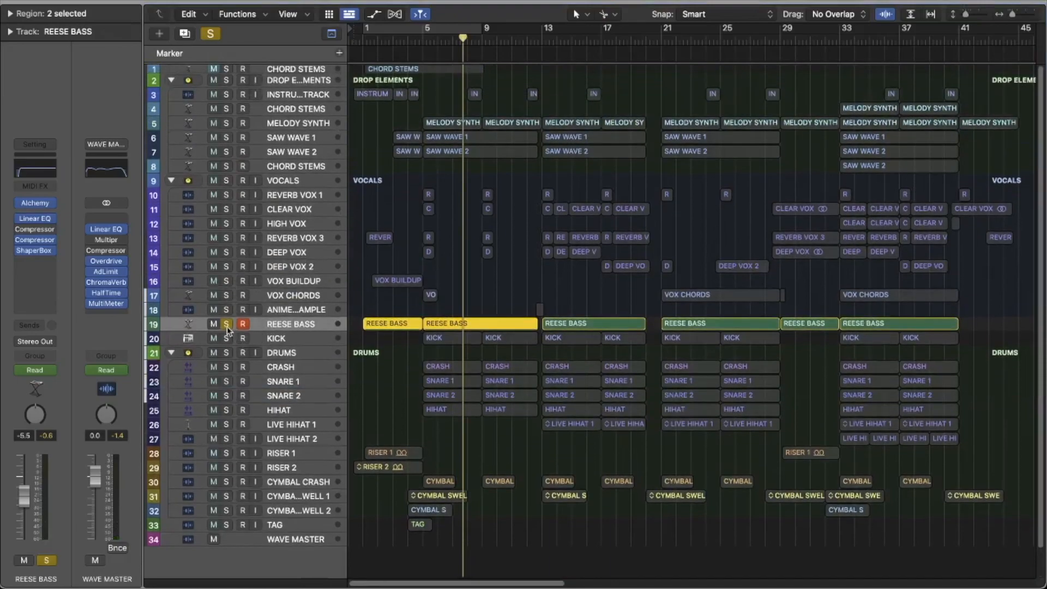
left_click(226, 324)
Step: Solo the KICK track and set the cycle range to bars 5–9
left_click(226, 339)
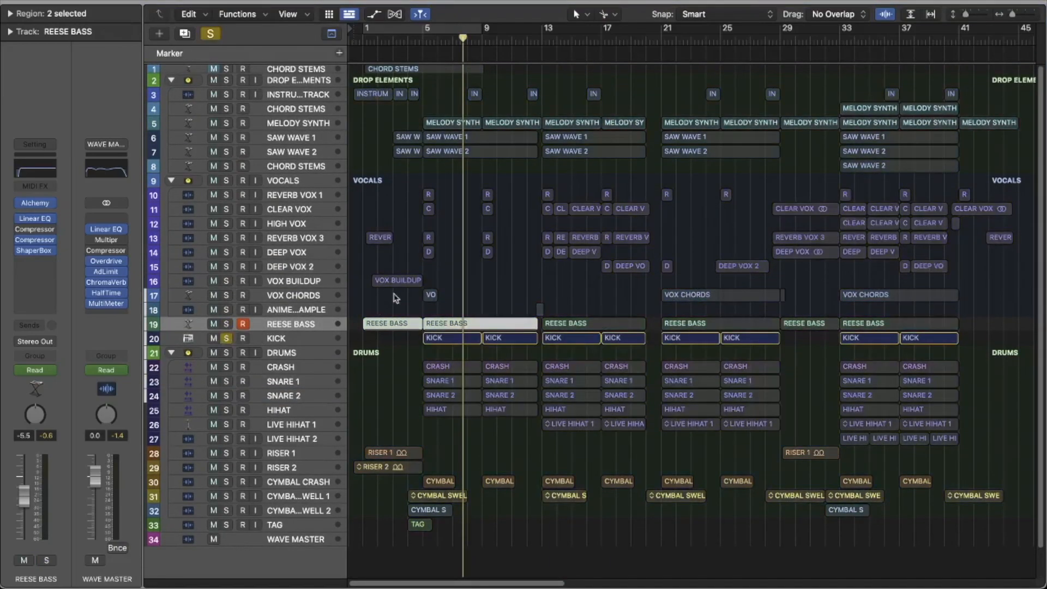
left_click_drag(426, 27, 482, 29)
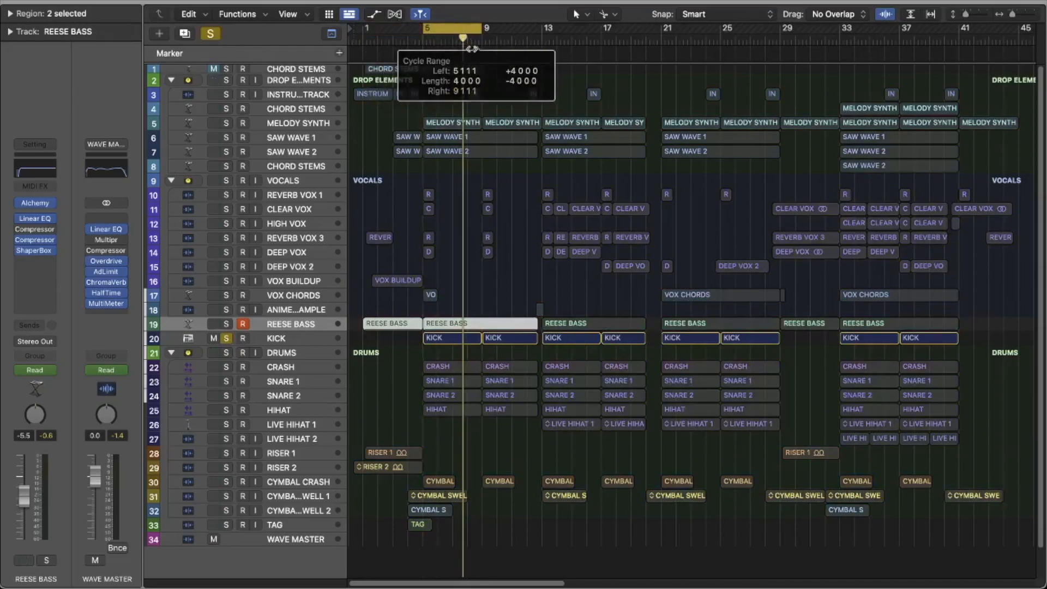
Step: Play the soloed KICK and review the Compressor on the DROP ELEMENTS stack with its side chain set to Inst 2
key("space")
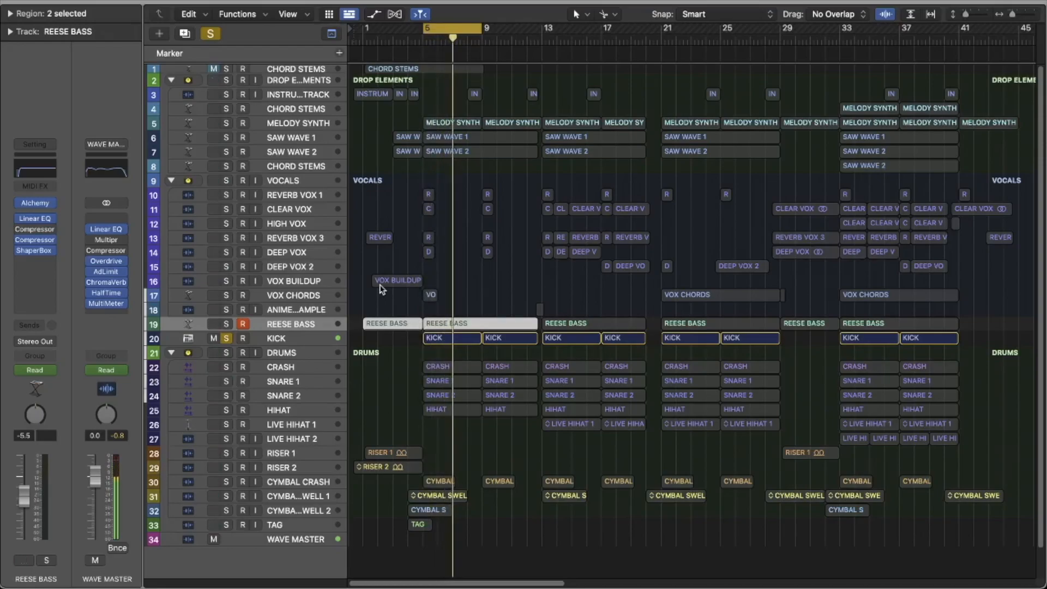
left_click(265, 82)
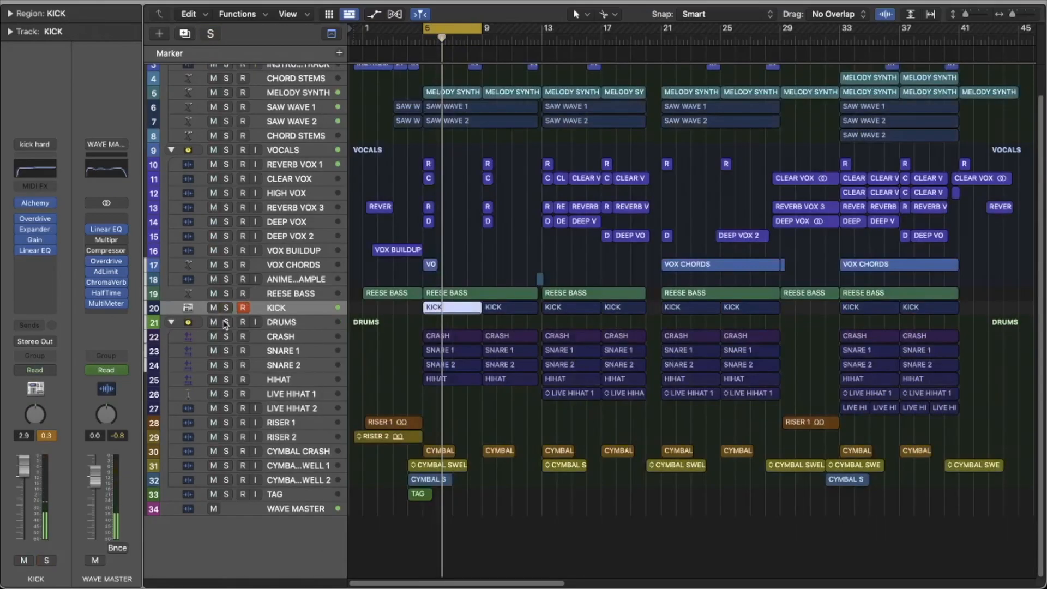
Step: Solo the DRUMS stack's CRASH track together with KICK and play the cycle range
left_click(226, 323)
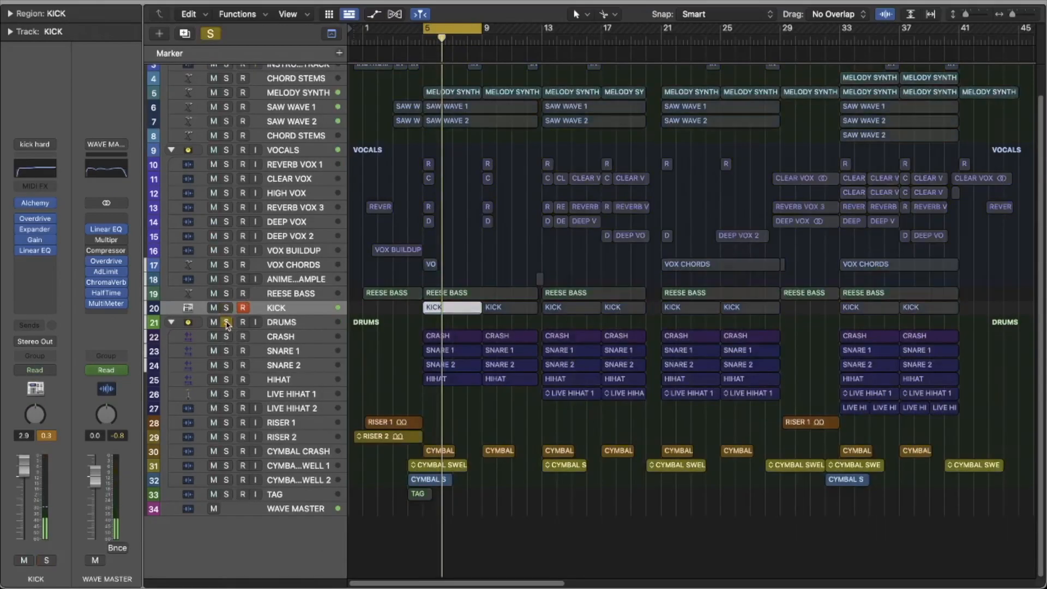
left_click(227, 338)
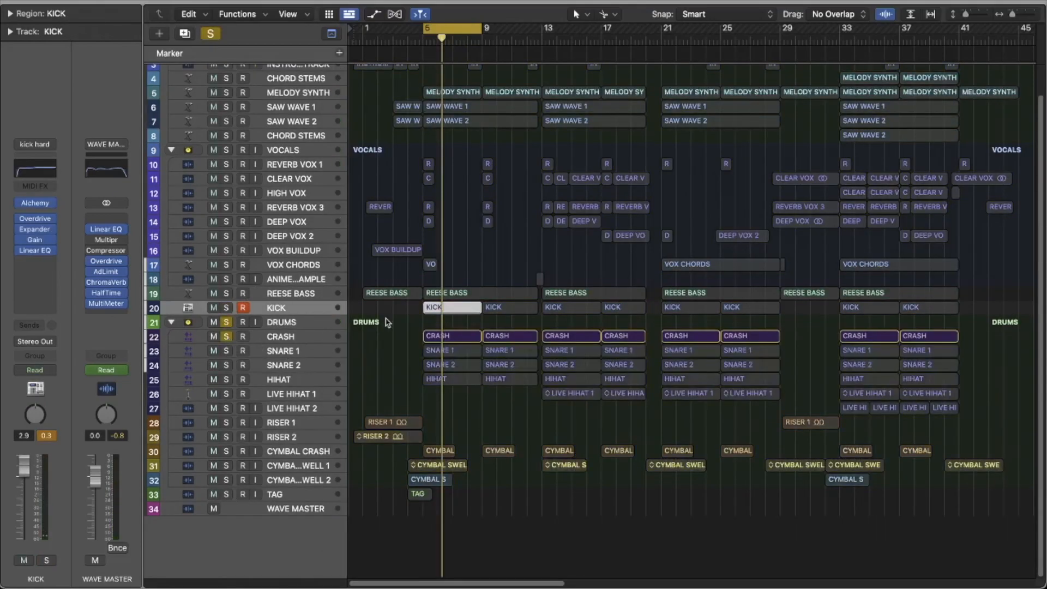
left_click(226, 308)
key("space")
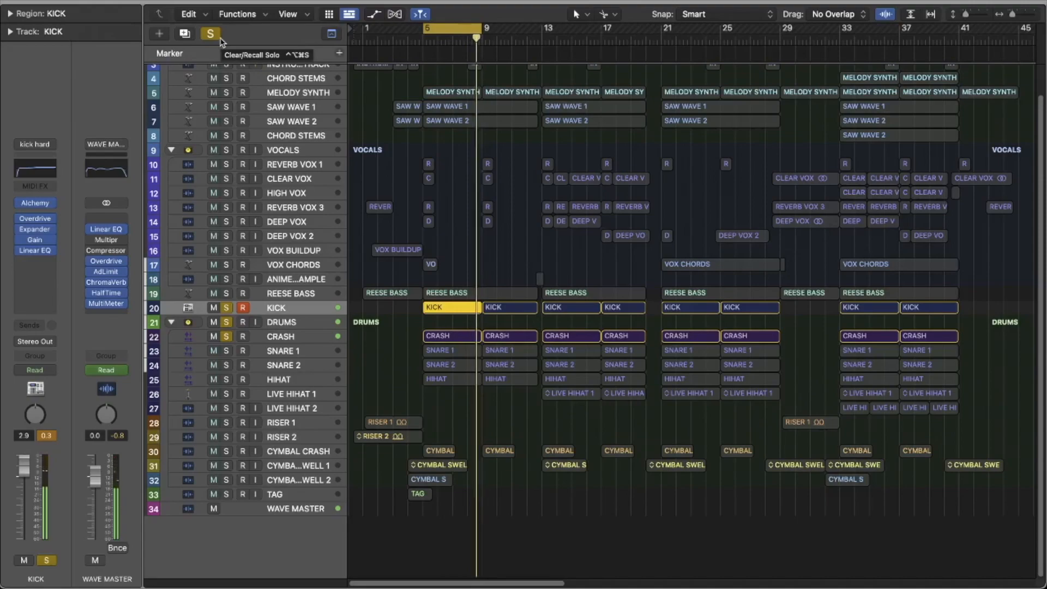
Step: Clear the KICK and DRUMS solos, and play SNARE 1 on its own
left_click(225, 308)
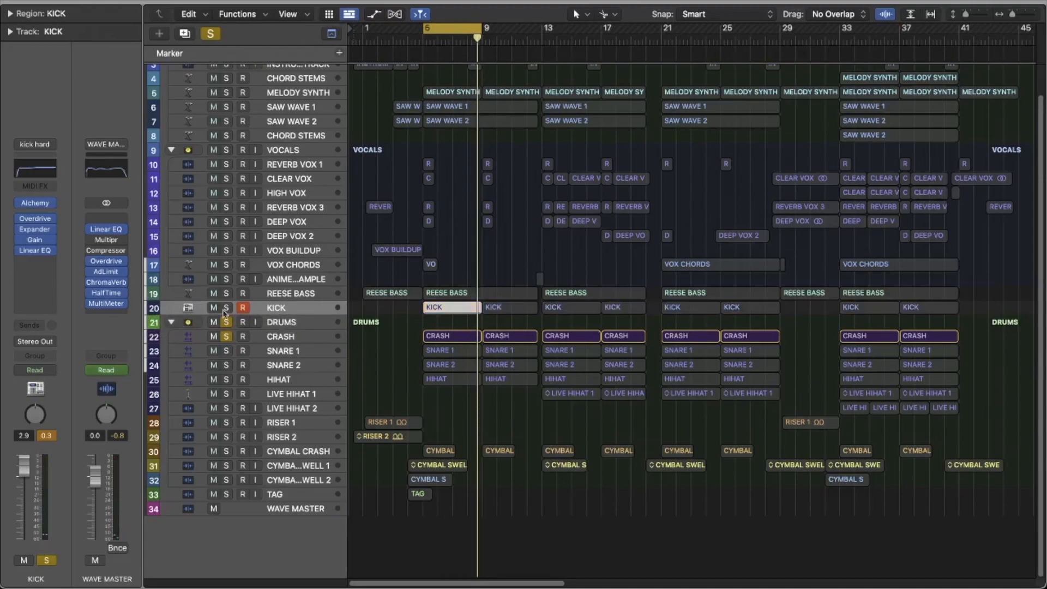
left_click(226, 322)
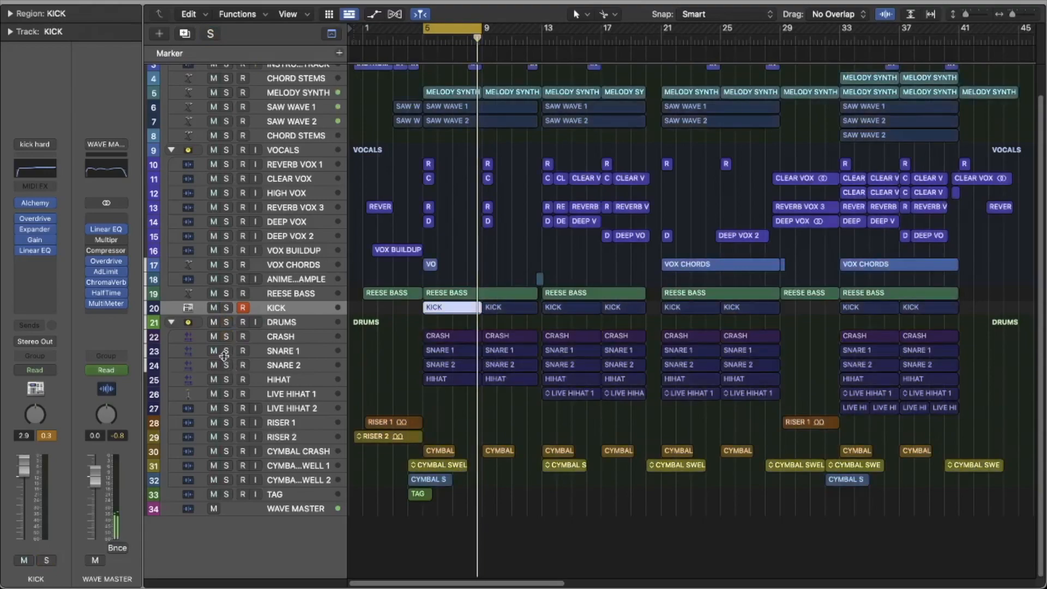
left_click(226, 351)
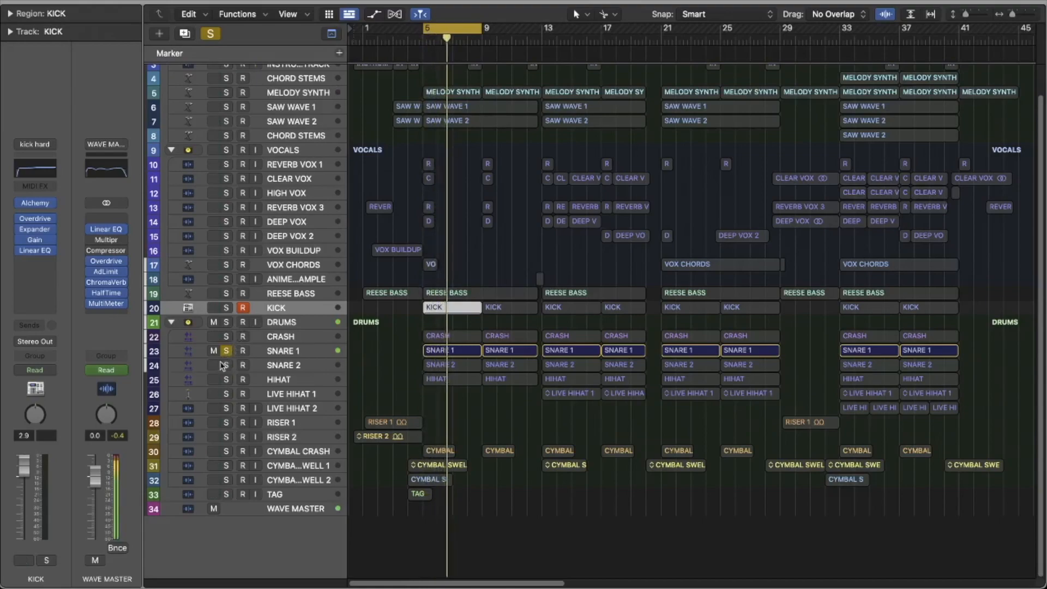
Step: Switch the solo from SNARE 1 to SNARE 2 and play it over the cycle range
left_click(225, 365)
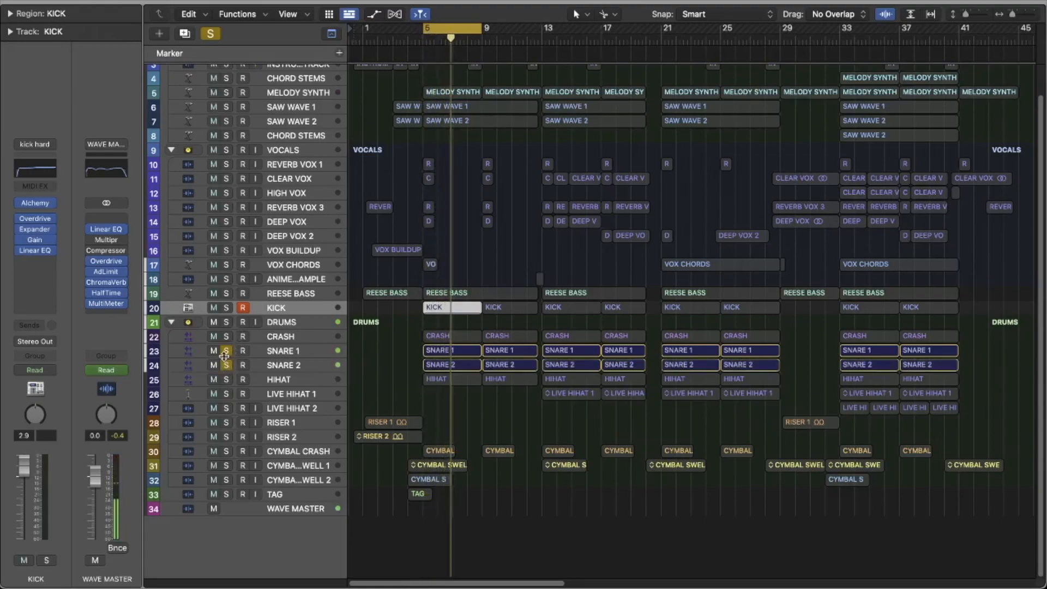
left_click(225, 350)
key("space")
key("space")
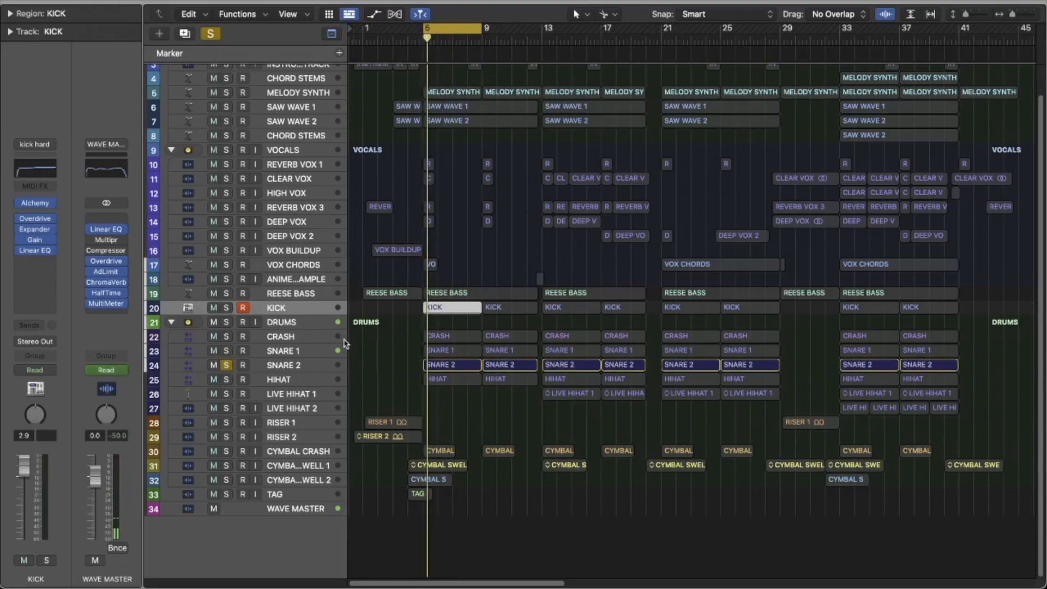
Step: Solo SNARE 1 together with SNARE 2 and play both
left_click(226, 351)
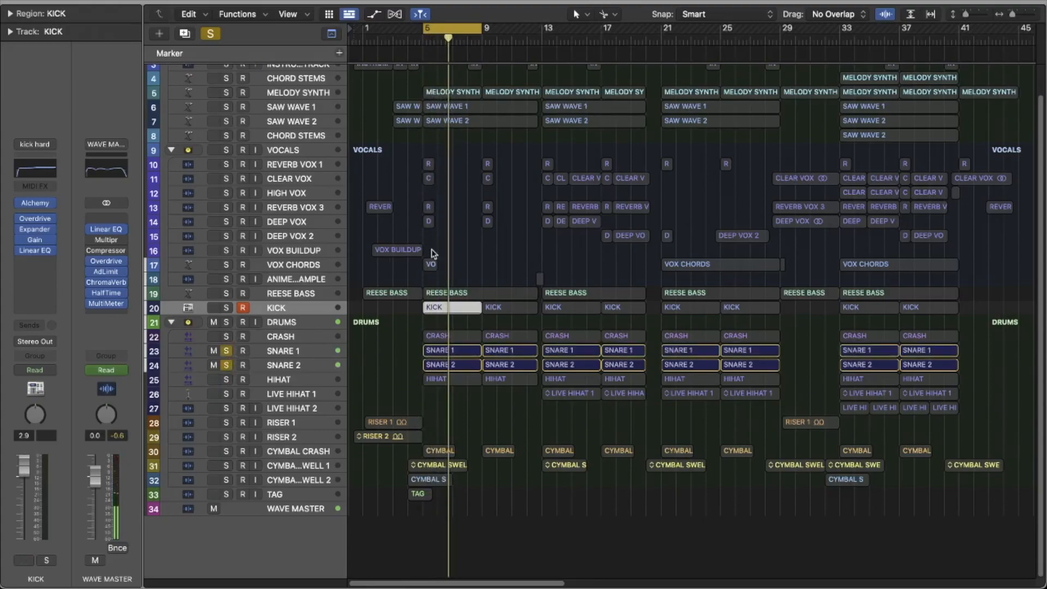
key("space")
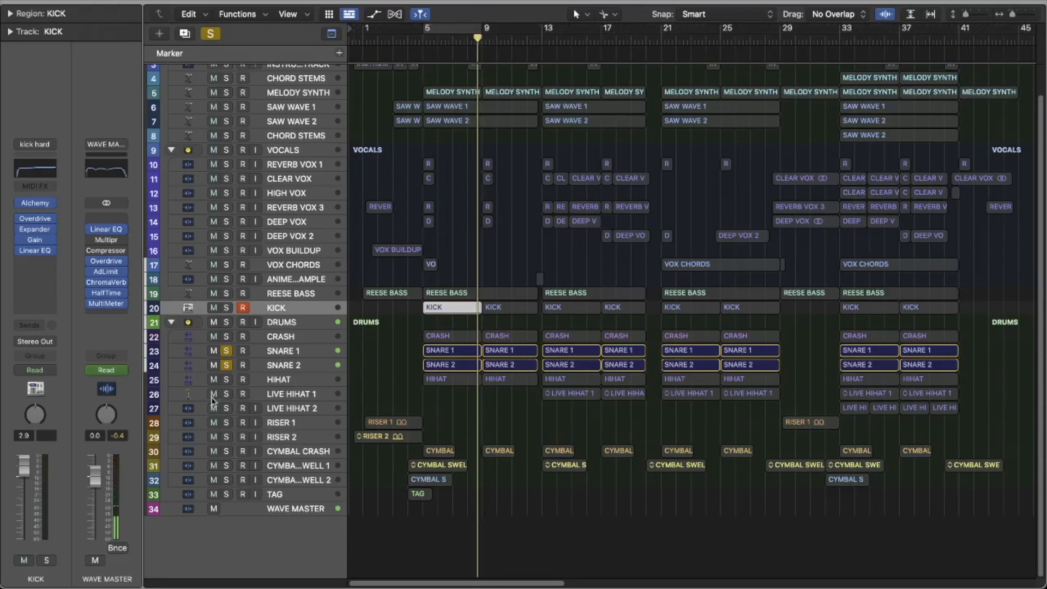
Step: Switch the solo from SNARE 1 and SNARE 2 to HIHAT, and turn the cycle range back on while it plays
left_click(226, 380)
left_click(226, 365)
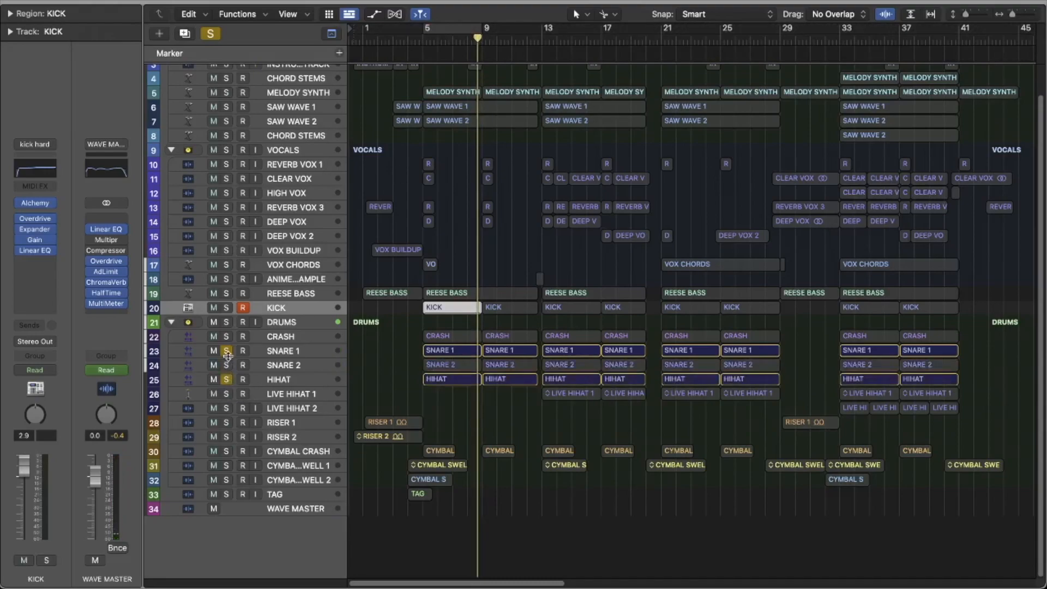
left_click(227, 350)
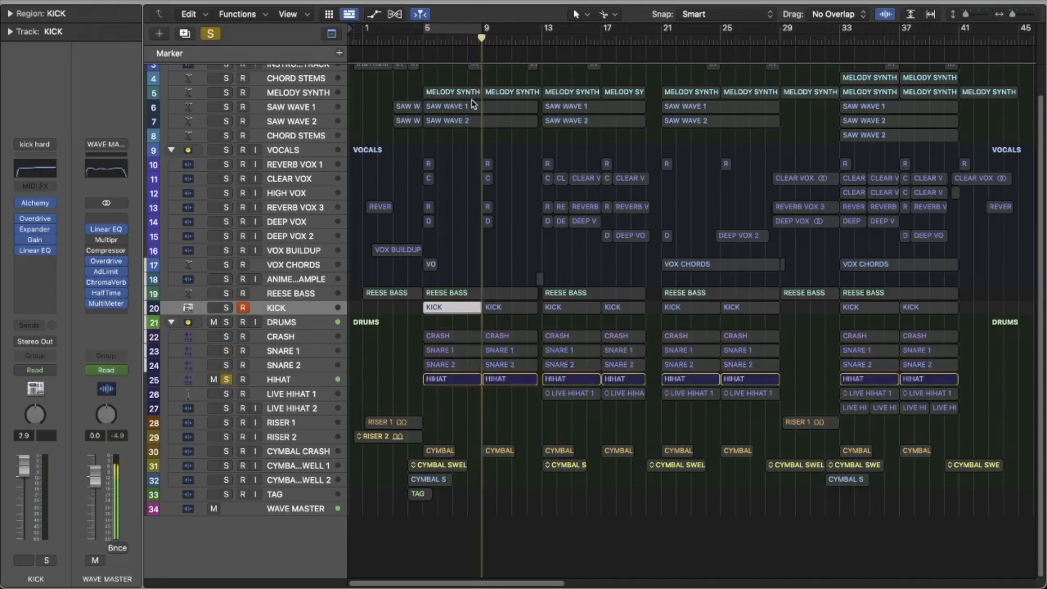
left_click(439, 30)
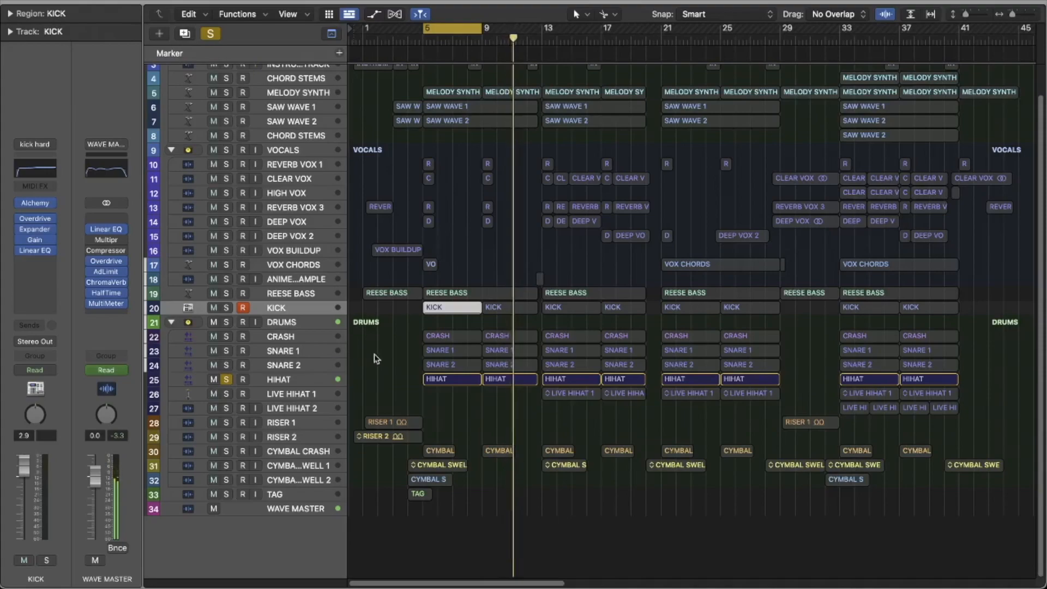
Step: Examine the note pattern of the HIHAT region at bar 5 in the Piano Roll, and close the editor
double_click(440, 380)
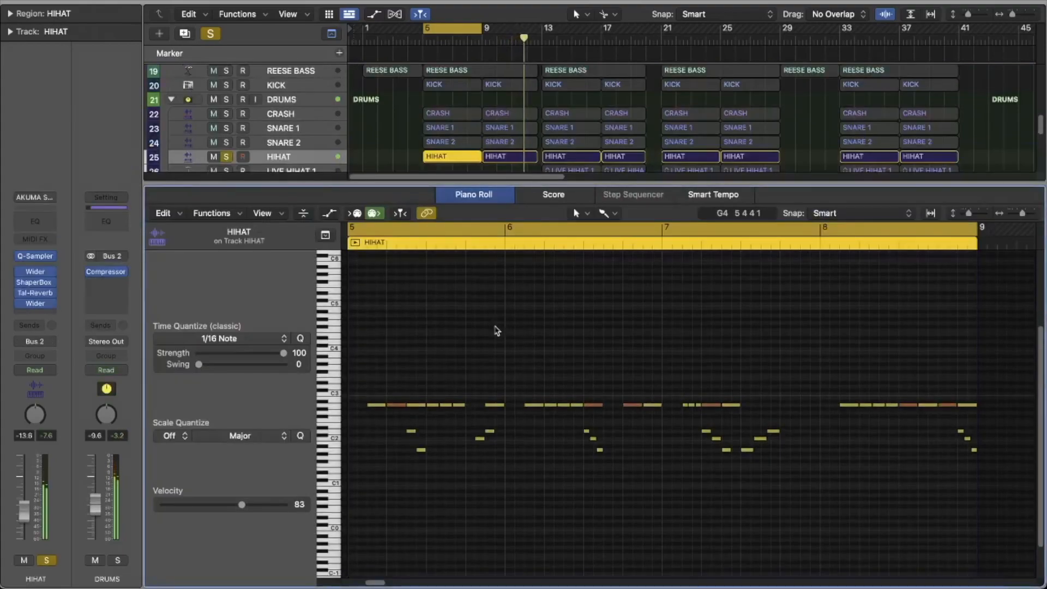
key("super+Left")
key("super+Left")
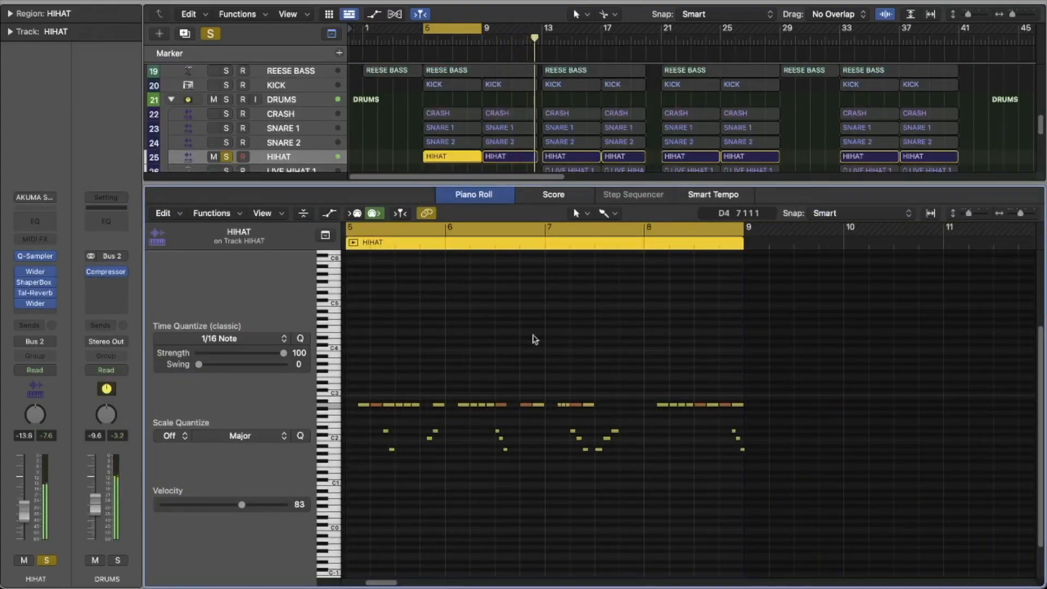
key("p")
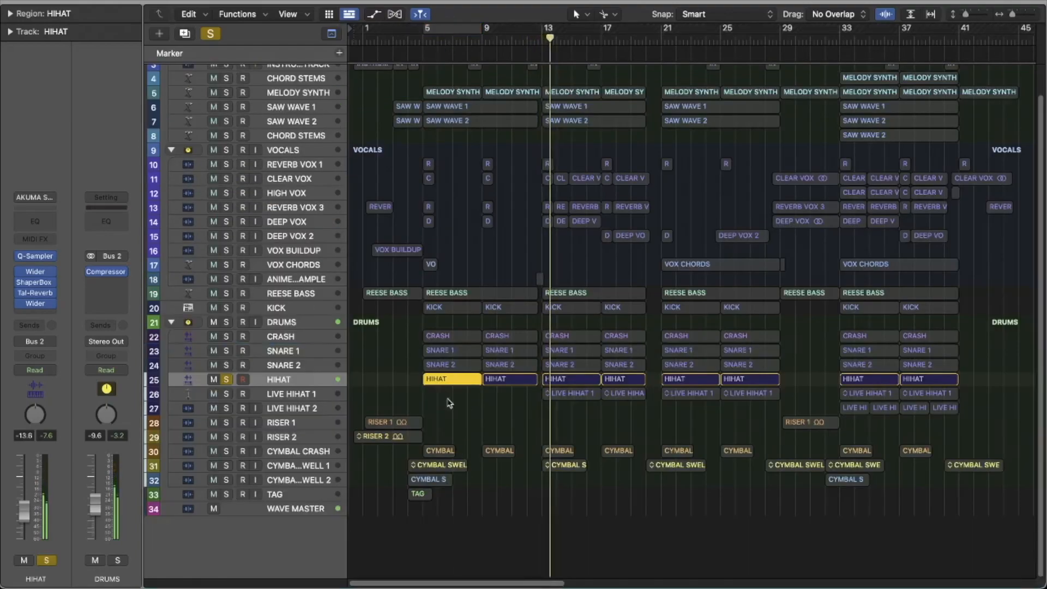
double_click(445, 380)
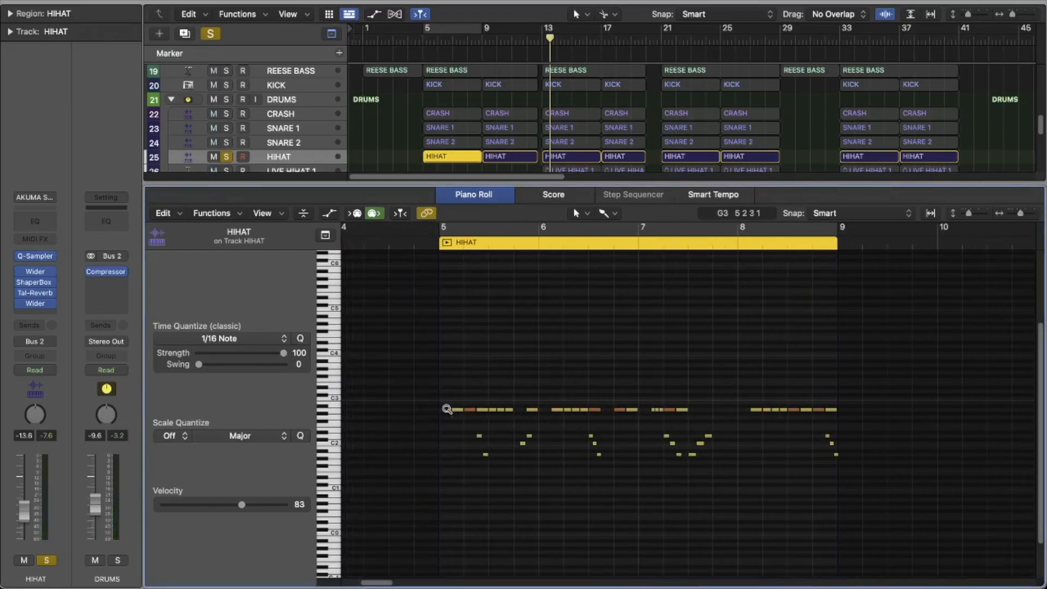
key("p")
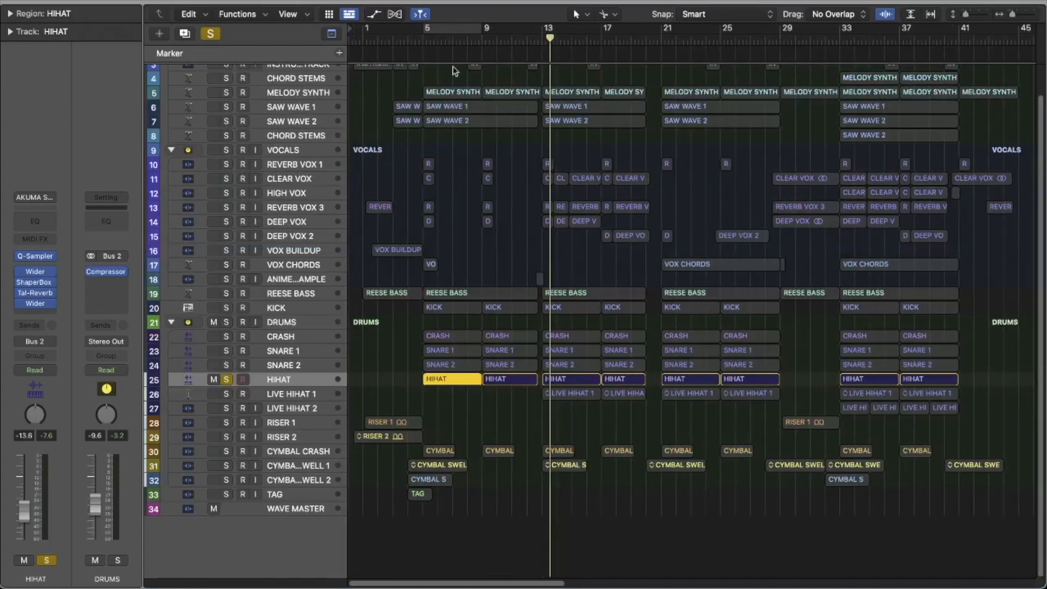
Step: Play HIHAT soloed together with KICK over the cycle range from bar 5, and clear both solos
left_click(418, 41)
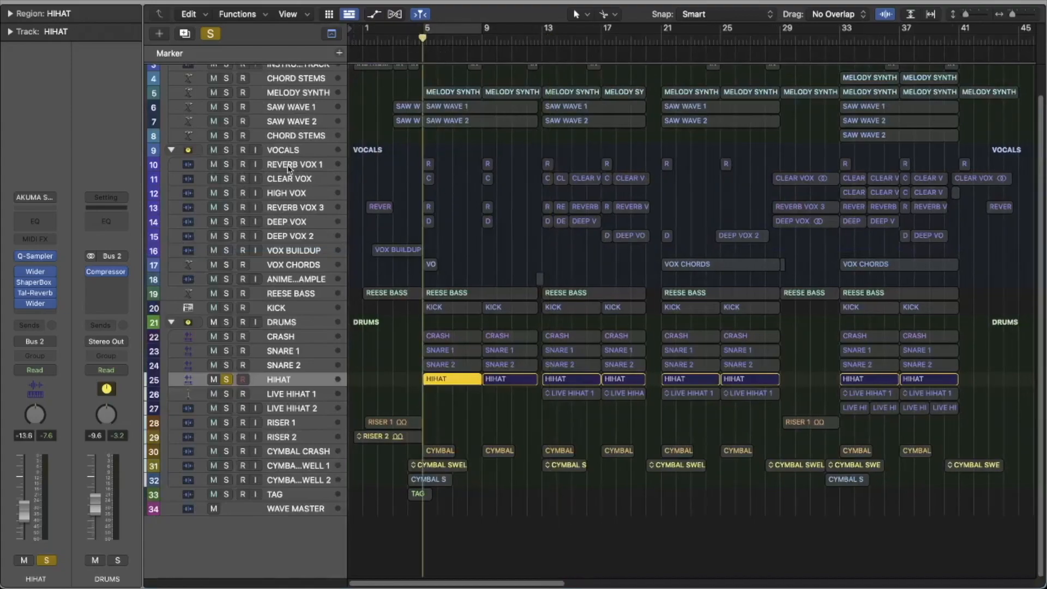
left_click(225, 308)
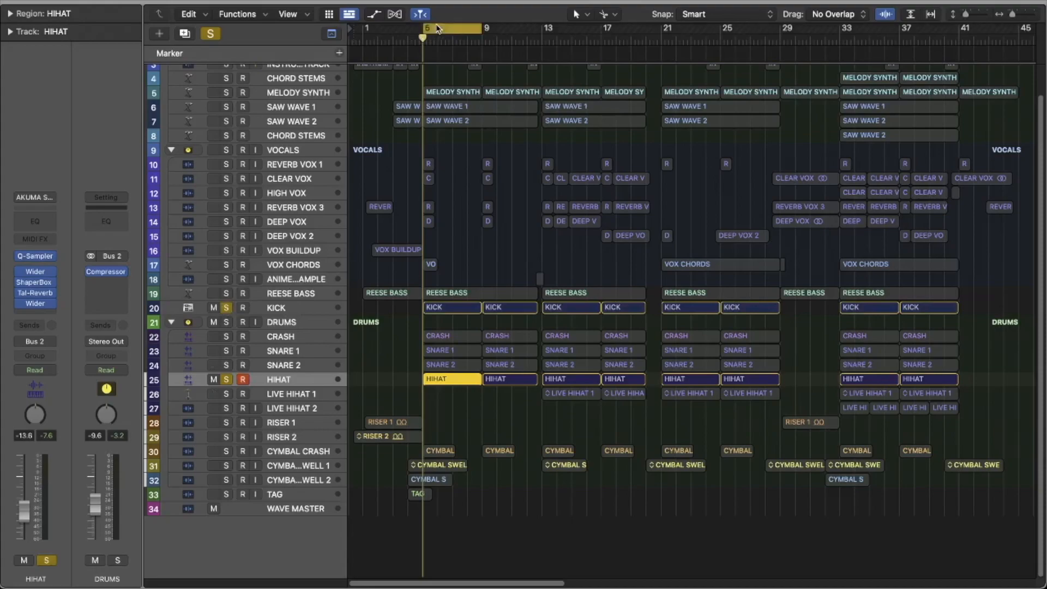
key("space")
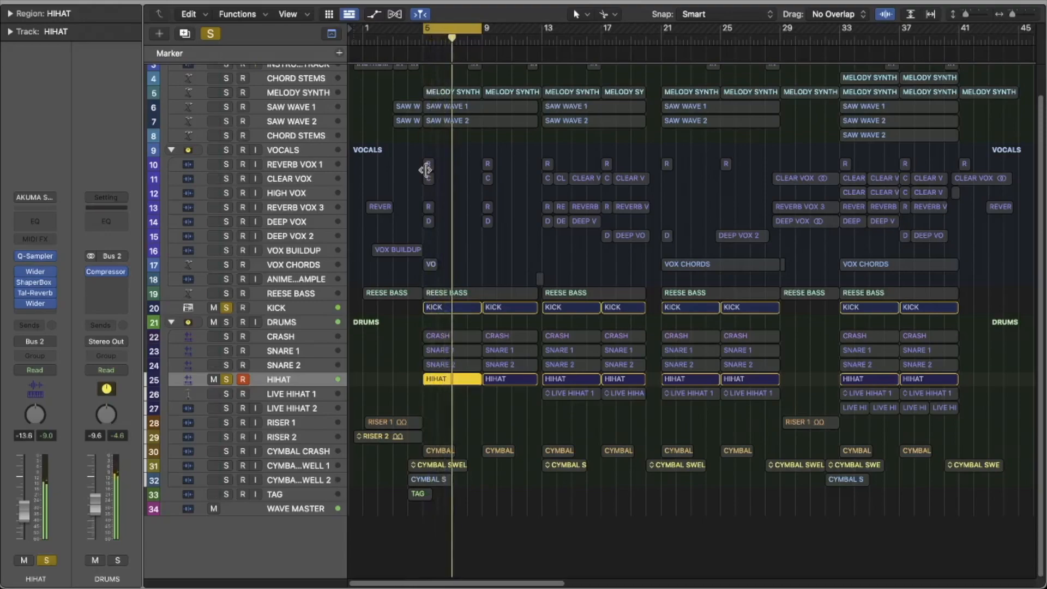
left_click(227, 309)
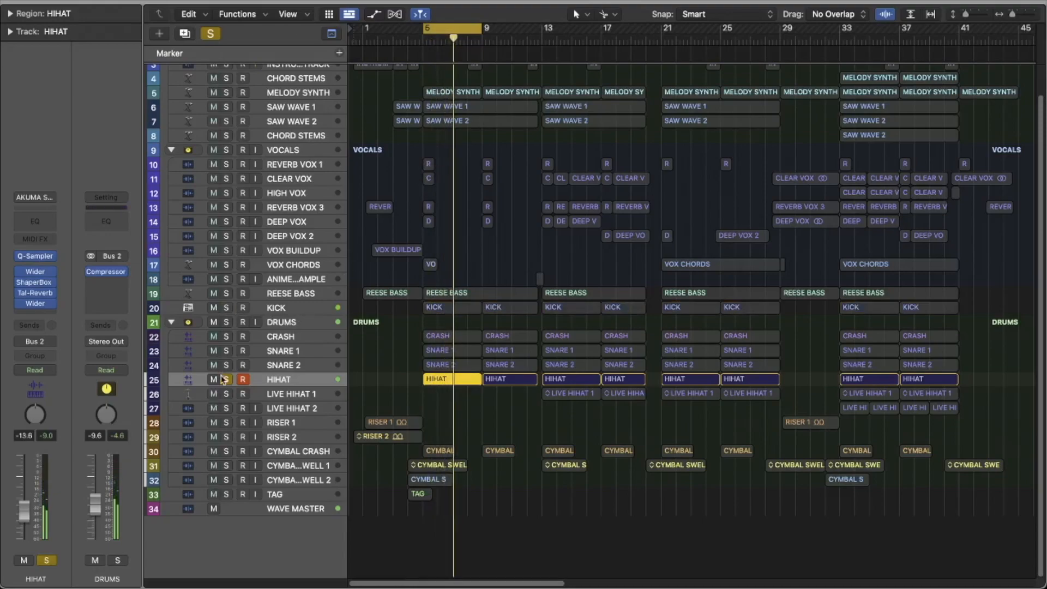
left_click(226, 378)
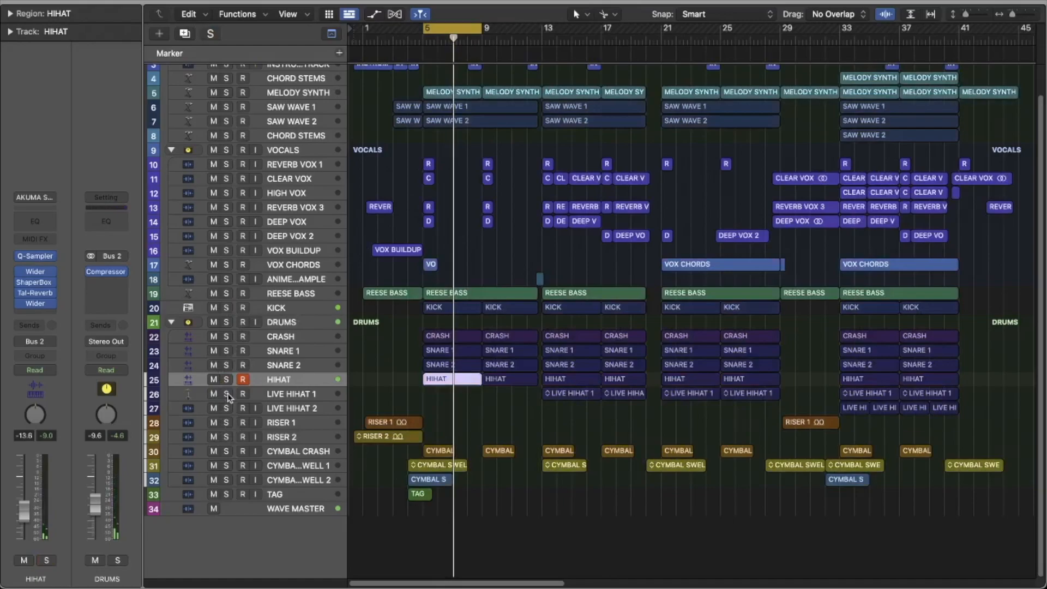
Step: Play LIVE HIHAT 1 soloed with the cycle range moved to bars 13 to 17, and review its region's notes in the Piano Roll
left_click(227, 394)
left_click_drag(433, 28, 552, 38)
key("space")
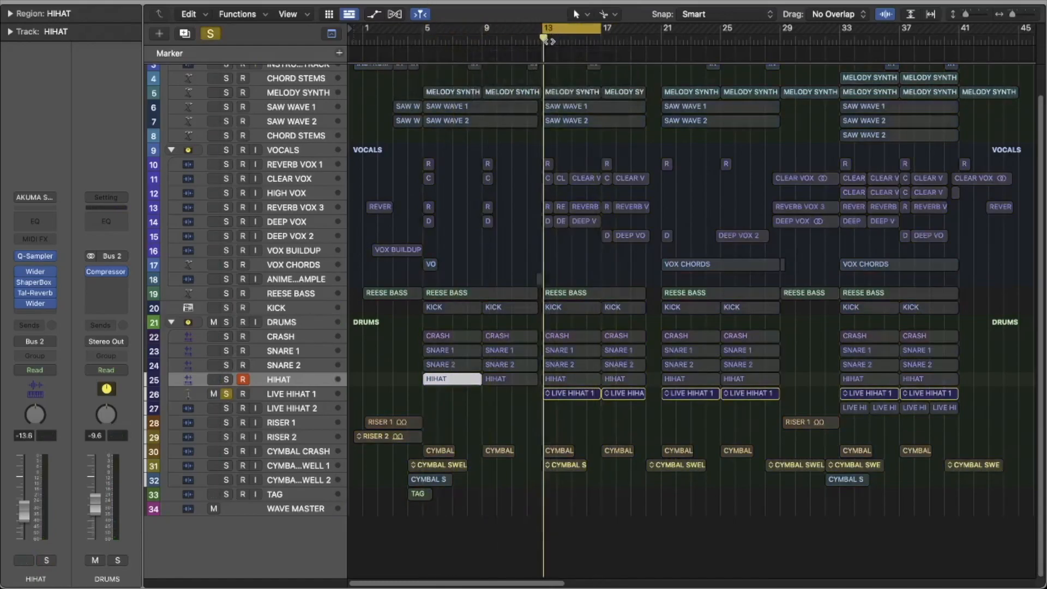
double_click(561, 395)
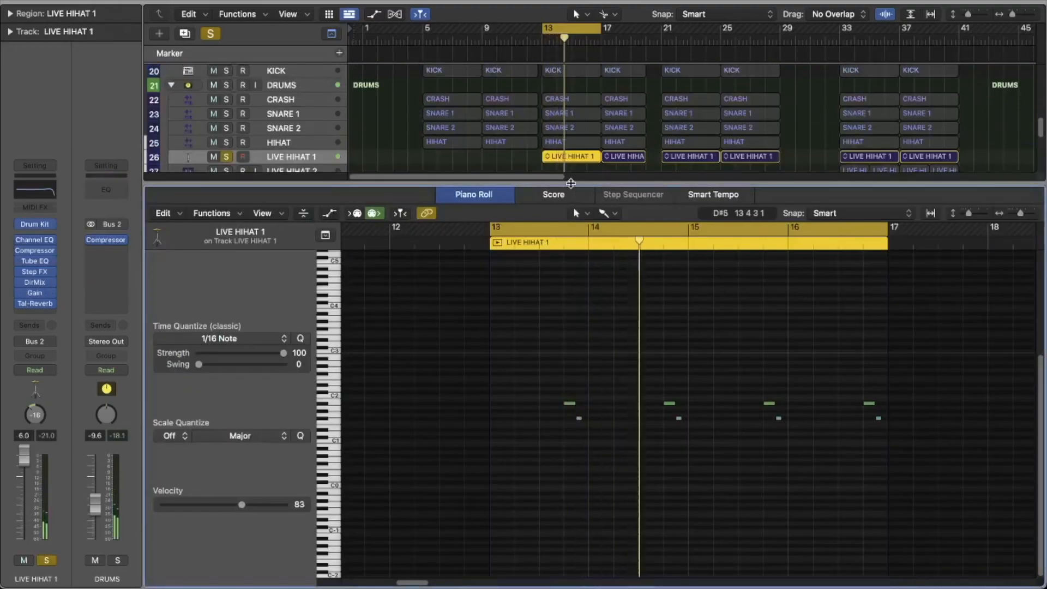
left_click_drag(570, 184, 557, 578)
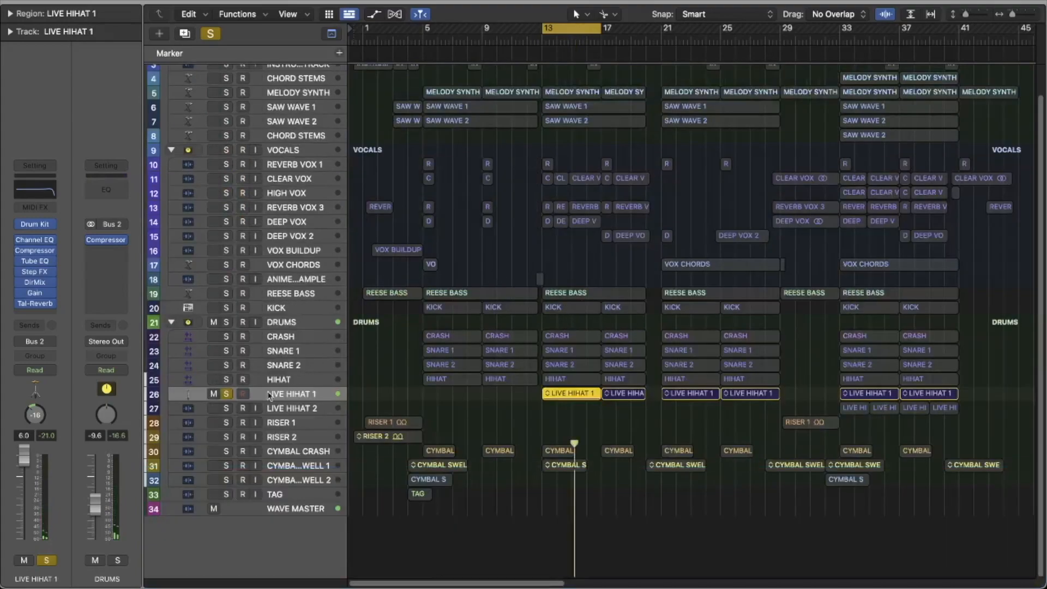
Step: Switch the solo to LIVE HIHAT 2, play it with the cycle range moved to bar 33, and select the track to show its effects
left_click_drag(567, 29, 922, 53)
left_click(225, 408)
left_click(227, 393)
left_click(838, 39)
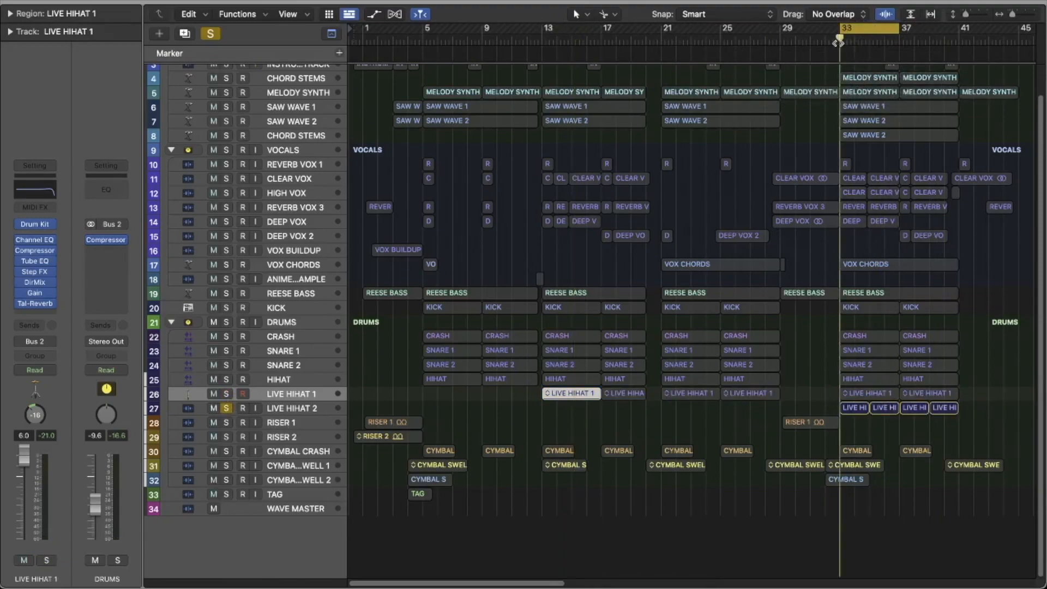
key("space")
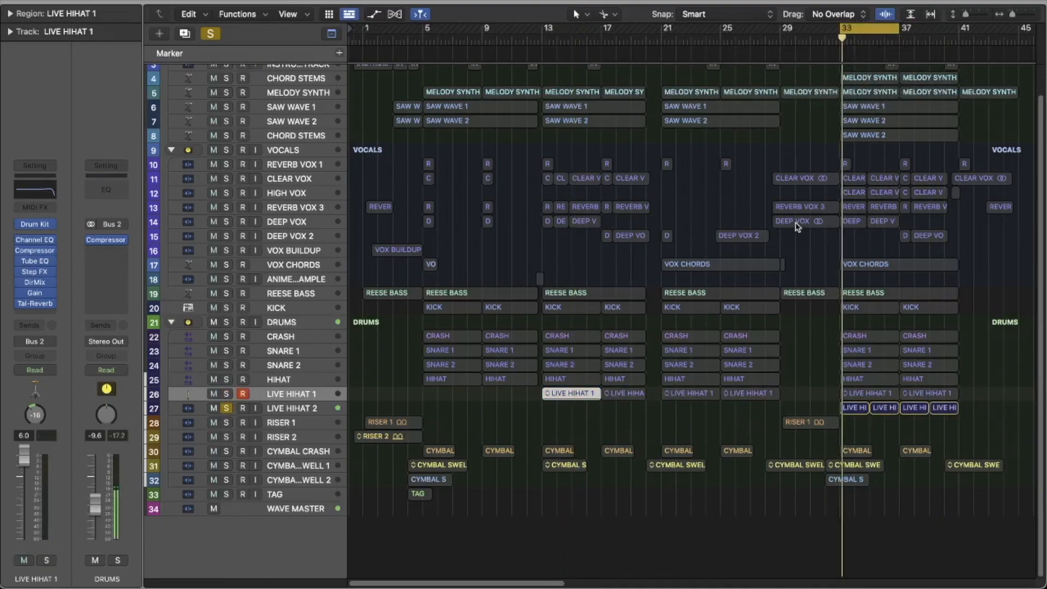
left_click(305, 412)
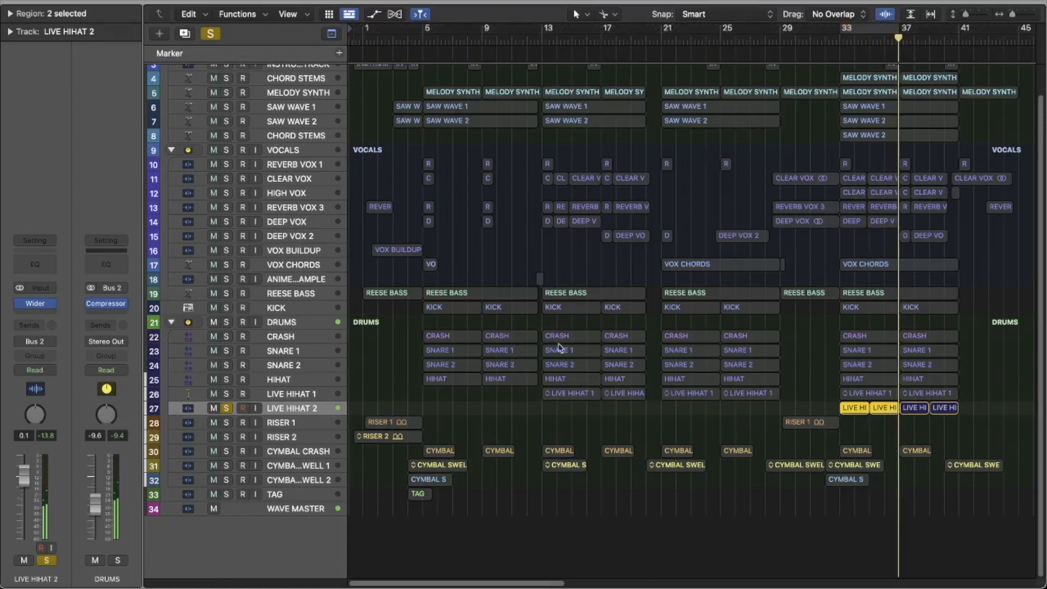
Step: Clear the LIVE HIHAT 2 solo and review the channel strip effects of CRASH, SNARE 1 and SNARE 2
scroll(502, 331, "up", 2)
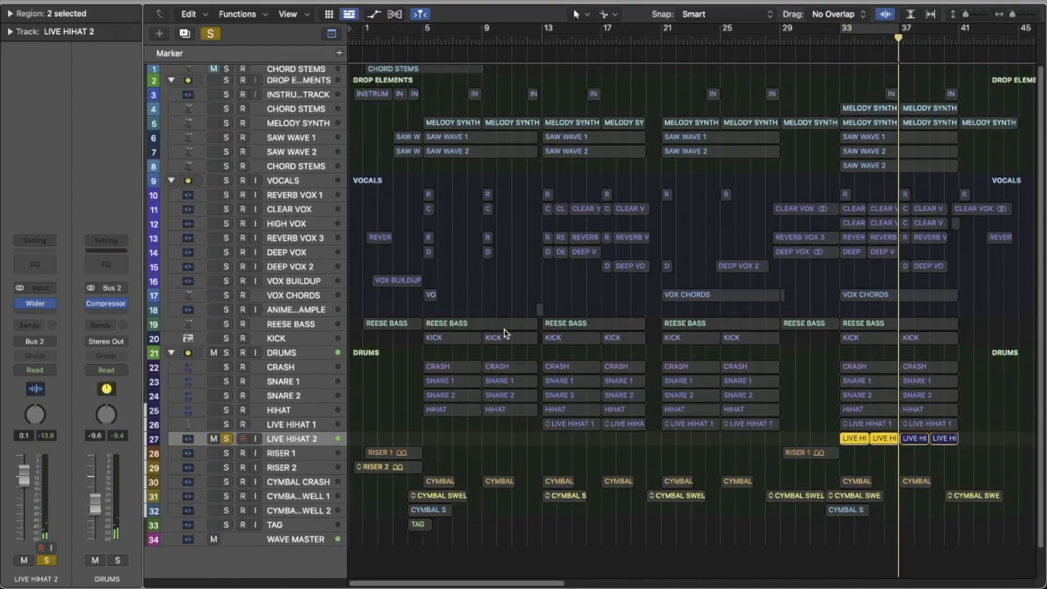
left_click(279, 367)
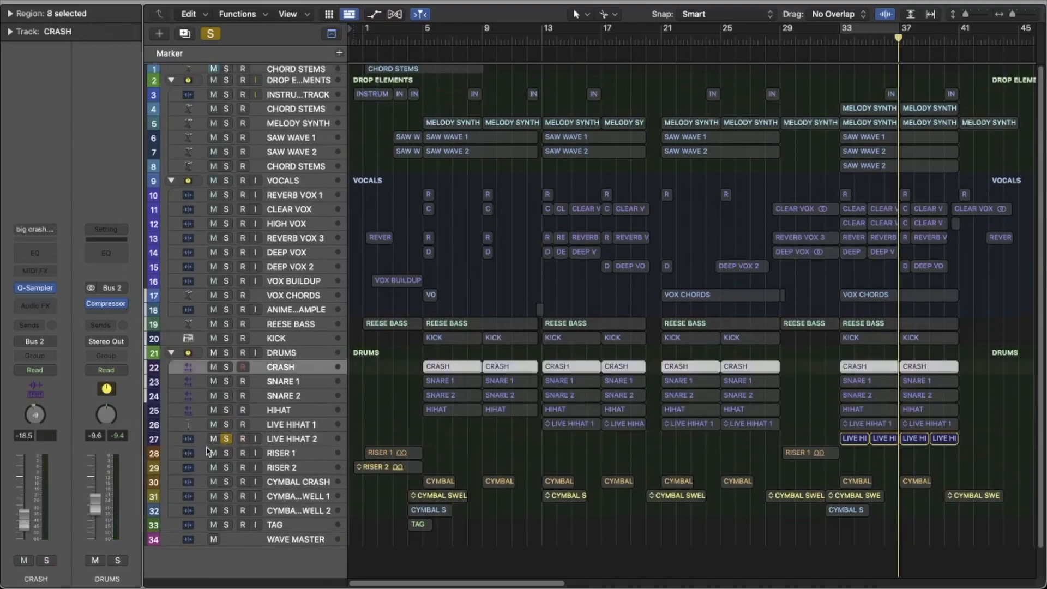
left_click(225, 439)
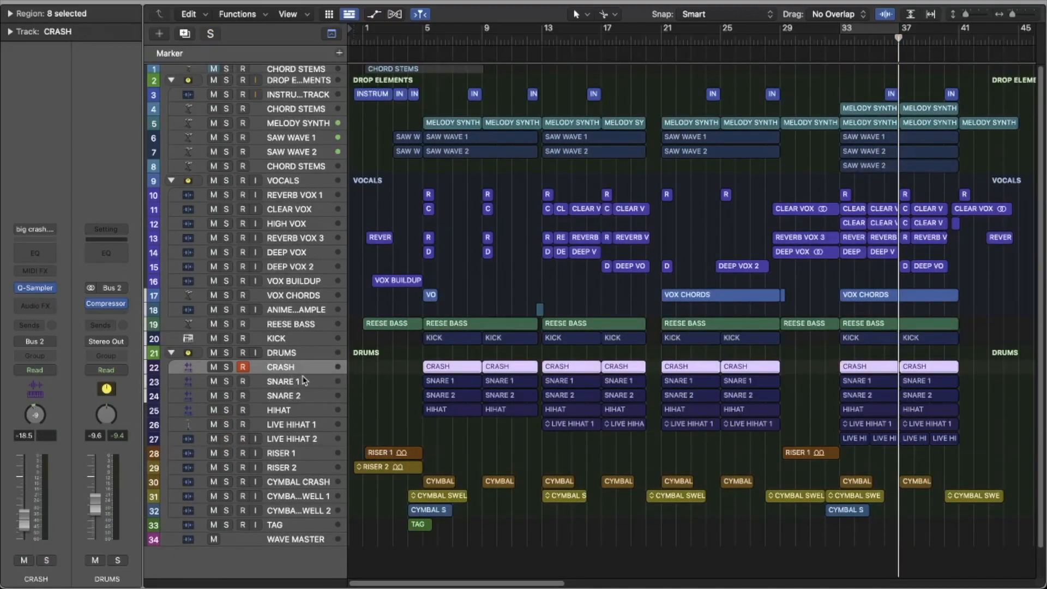
left_click(303, 380)
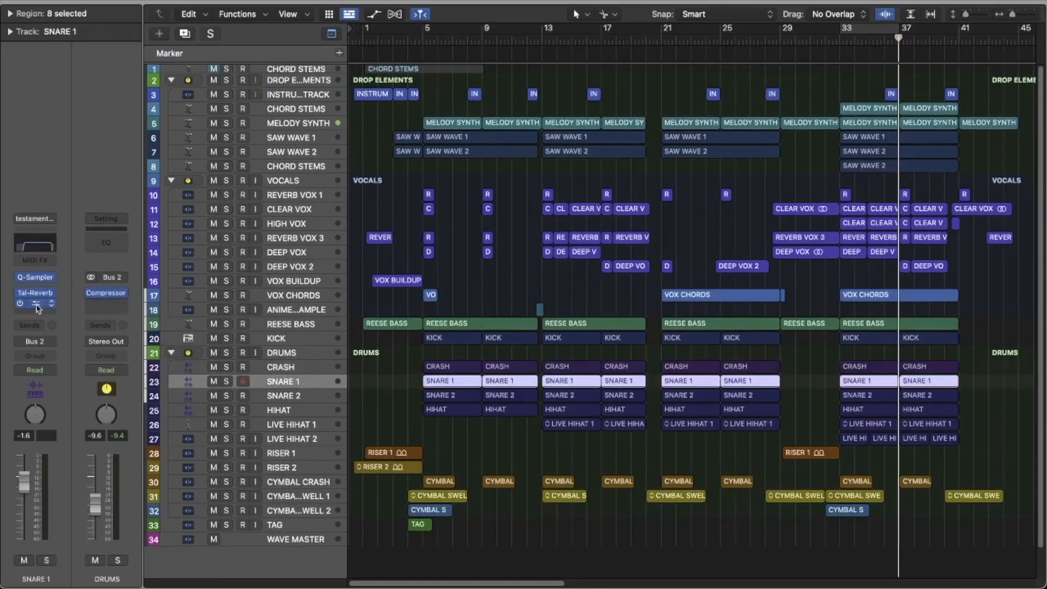
left_click(316, 395)
Step: Review the ShaperBox 2 pan settings on the HIHAT track and close the plug-in window
left_click(308, 411)
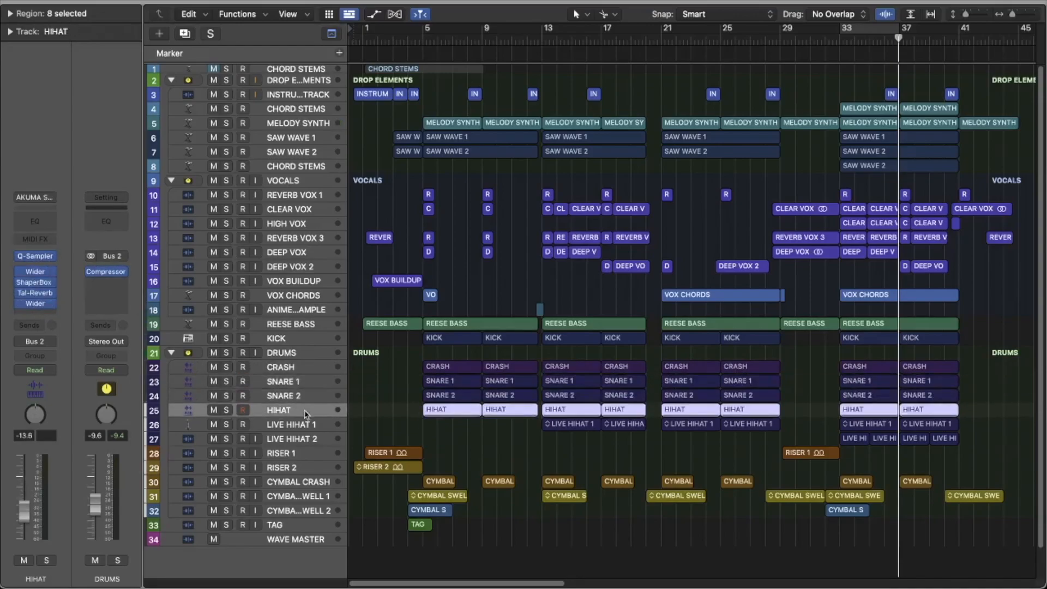
left_click(35, 285)
left_click_drag(709, 116, 647, 43)
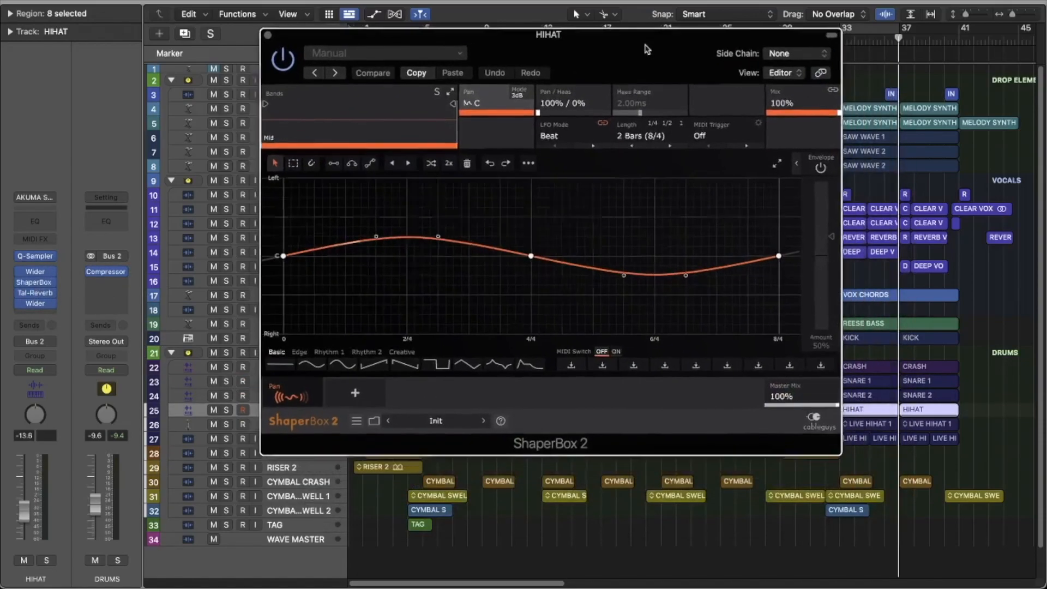
left_click(267, 34)
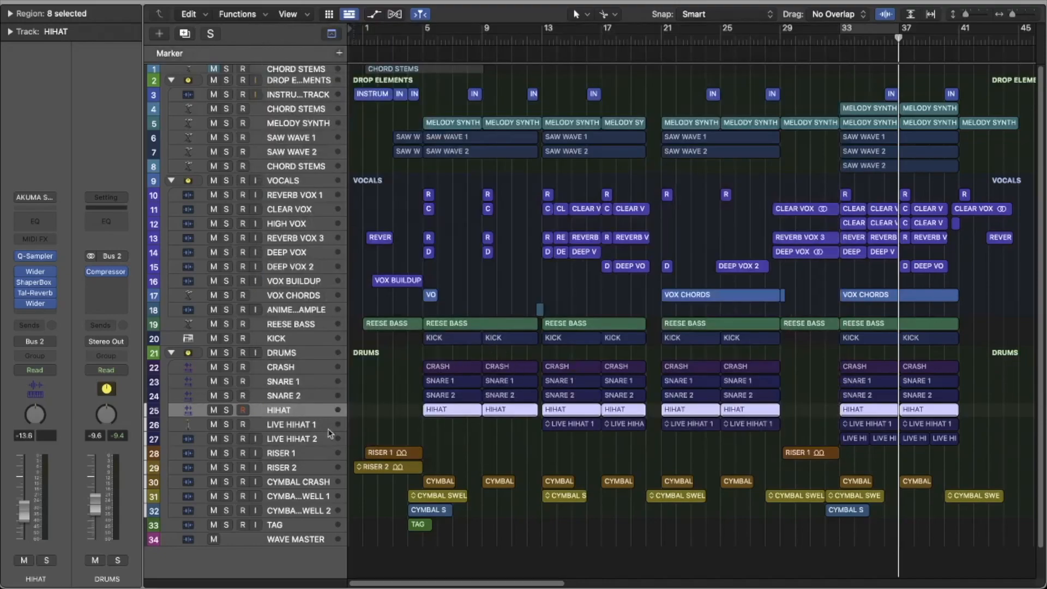
Step: Set the cycle range to bars 5 to 9, and review the channel strip effects of LIVE HIHAT 1 and LIVE HIHAT 2
left_click_drag(426, 33, 483, 31)
left_click(274, 428)
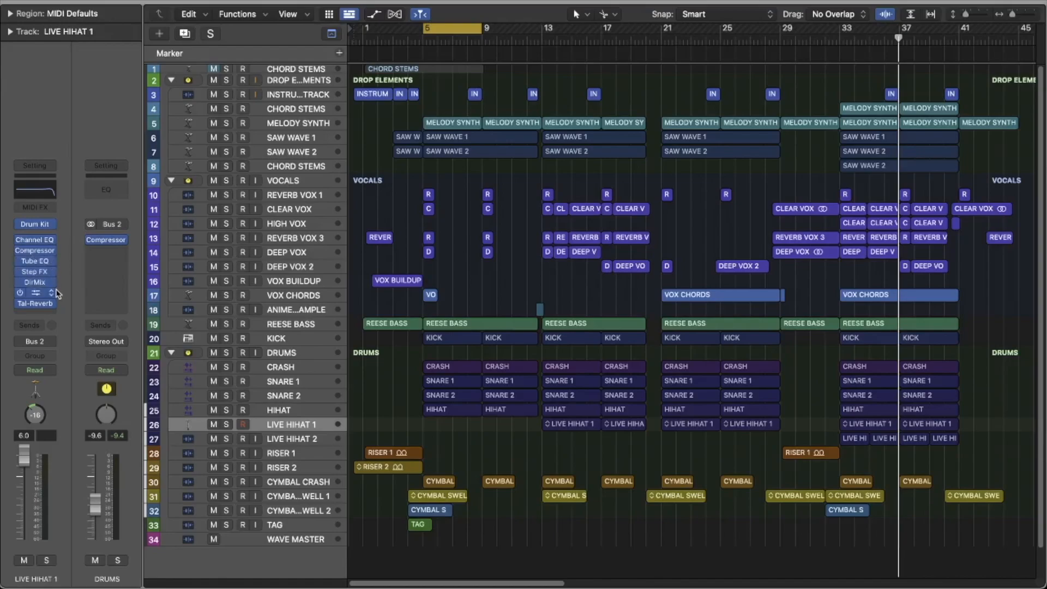
scroll(593, 196, "down", 2)
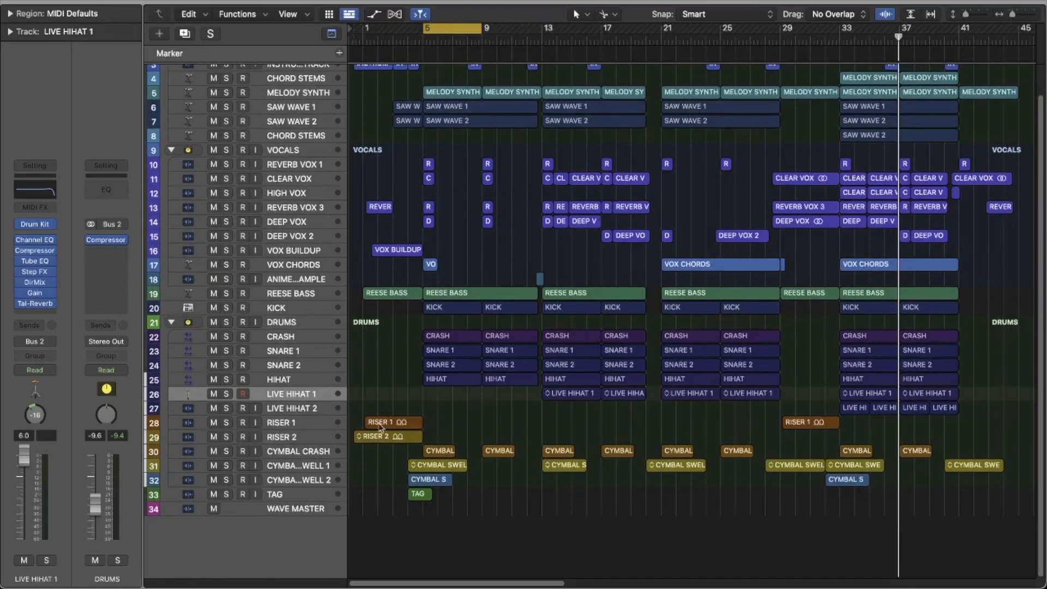
left_click(304, 411)
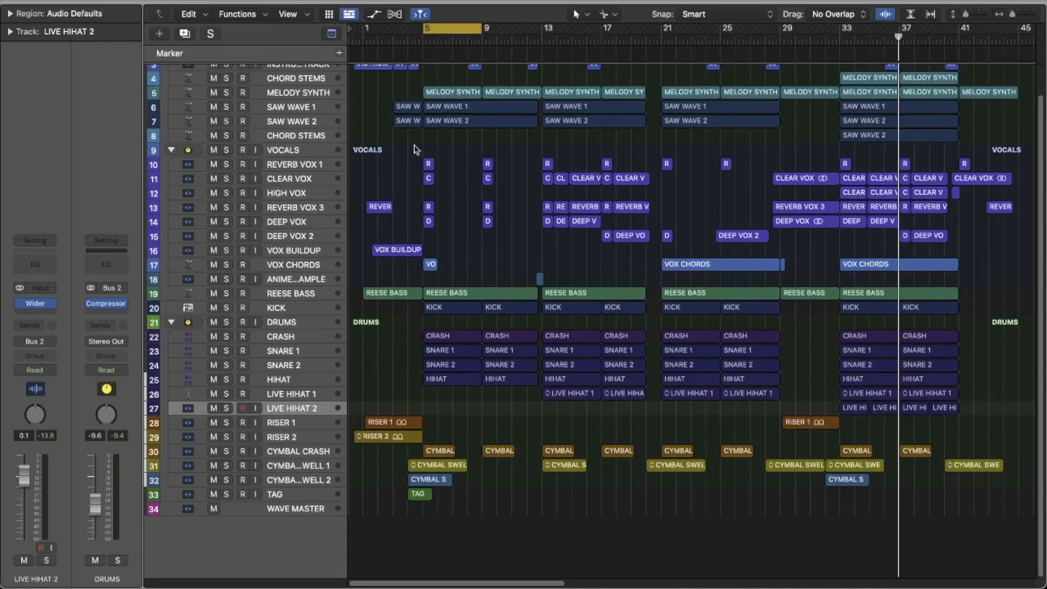
Step: Solo only RISER 1 and play it with the cycle range moved to the intro, starting at bar 1
left_click_drag(464, 28, 394, 28)
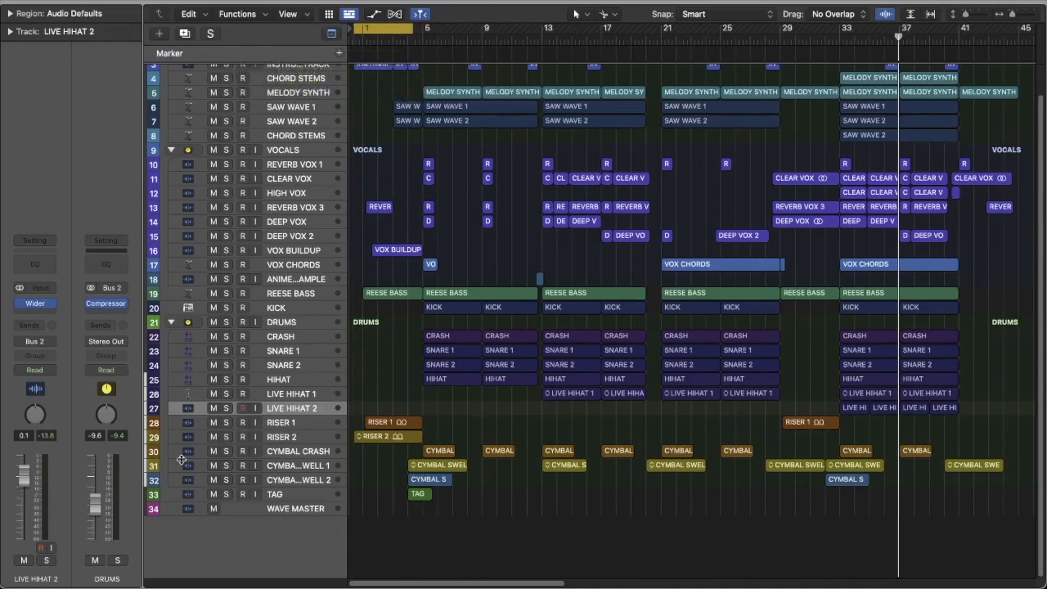
left_click_drag(226, 423, 232, 522)
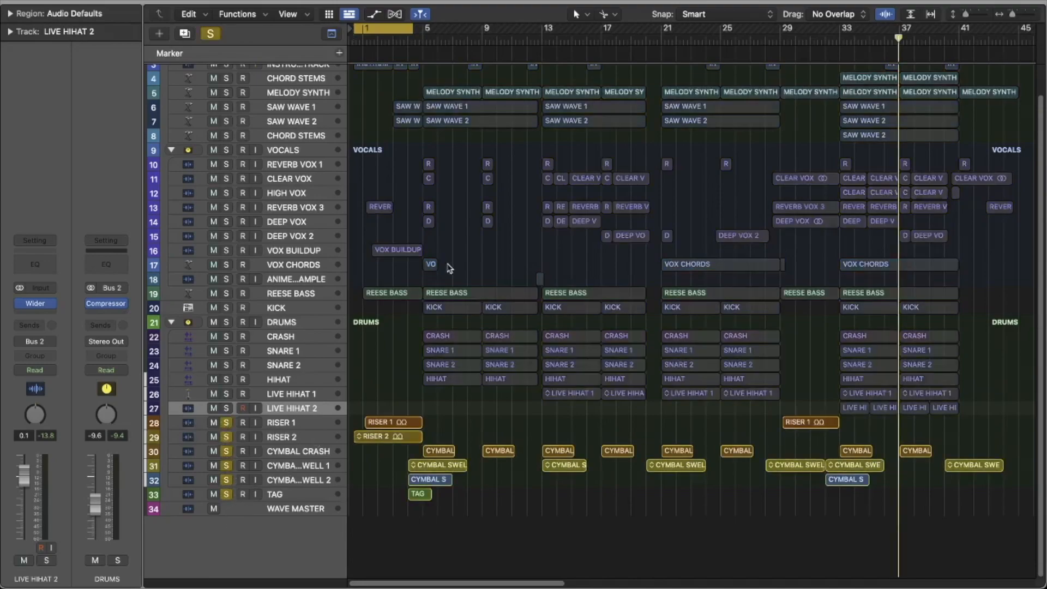
left_click_drag(226, 423, 226, 508)
left_click(227, 423)
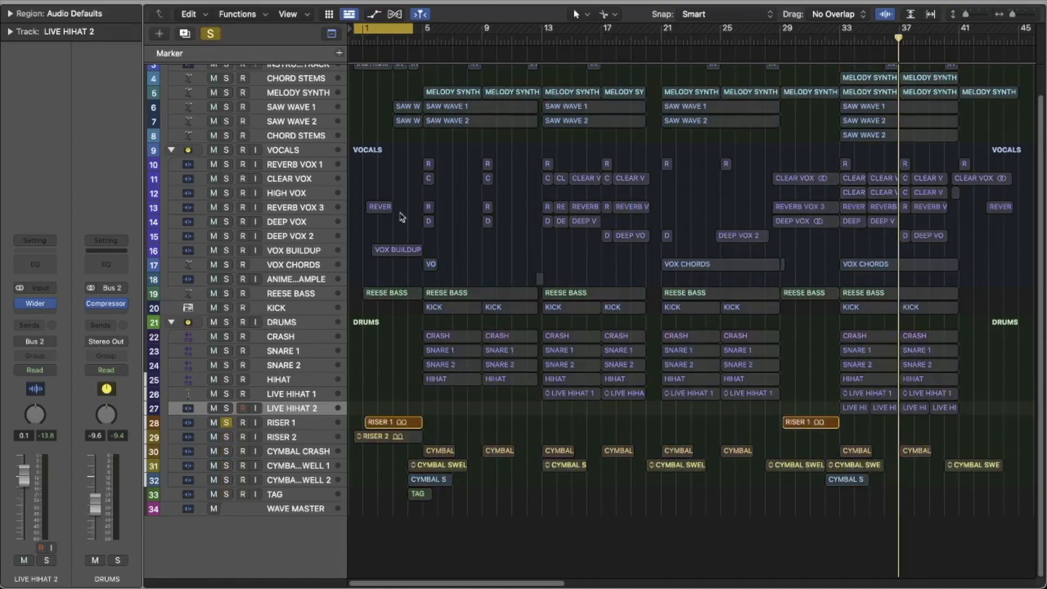
key("space")
left_click_drag(355, 28, 364, 29)
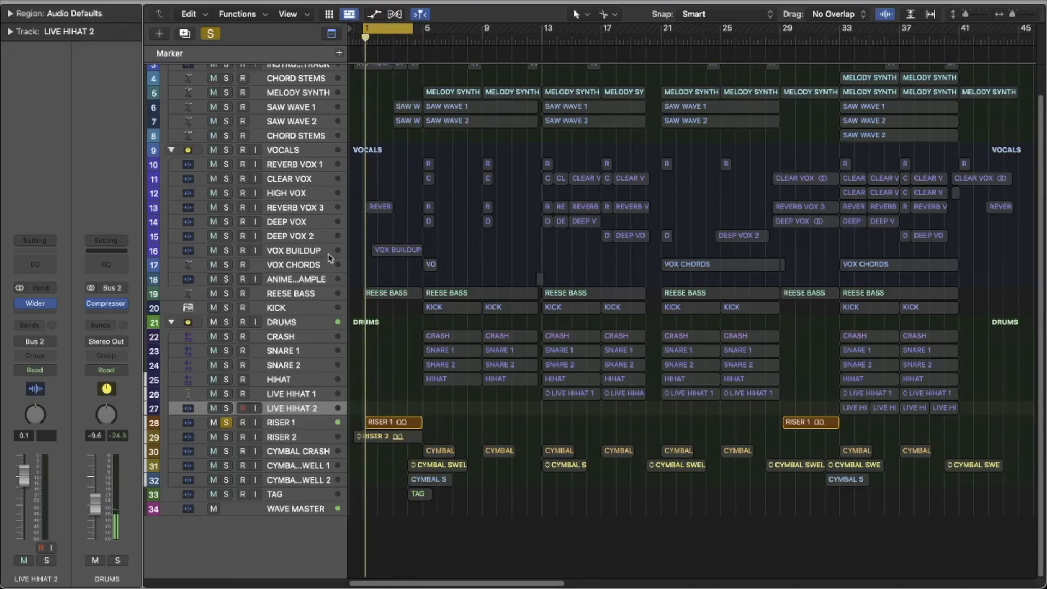
Step: Extend the cycle range to bar 5 and play RISER 2 together with RISER 1, and after that RISER 2 soloed alone
mouse_move(402, 29)
left_mouse_down()
mouse_move(415, 29)
mouse_move(364, 30)
mouse_move(418, 41)
left_mouse_up()
left_click(226, 436)
key("space")
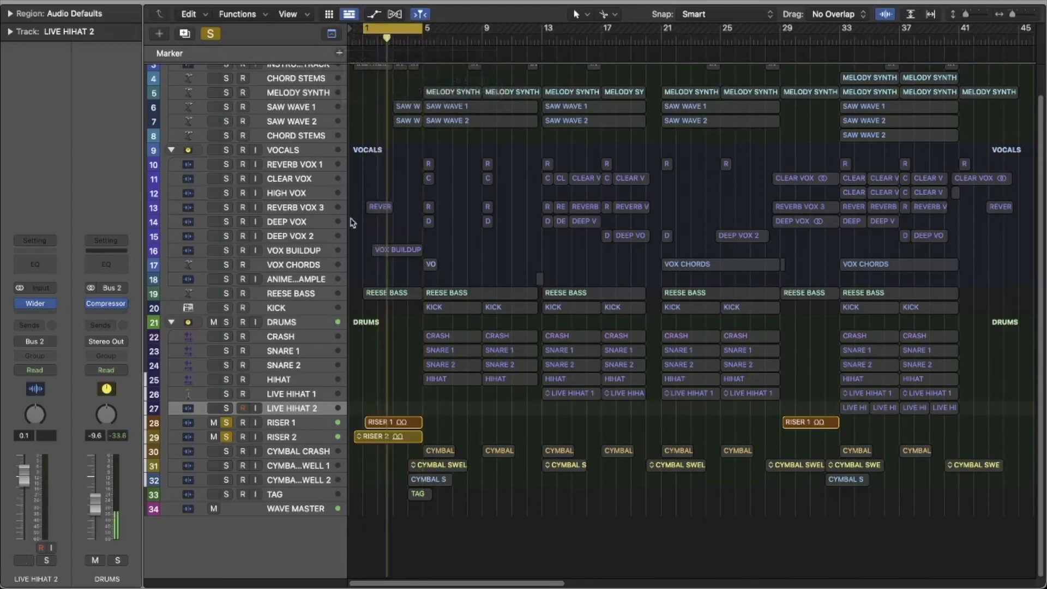
left_click(230, 435, "alt")
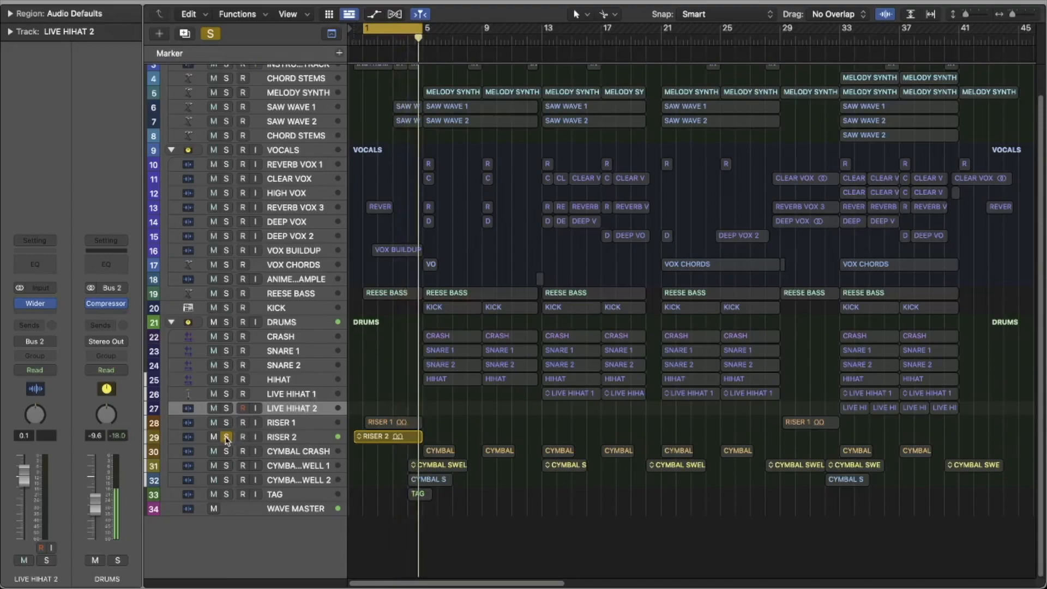
key("space")
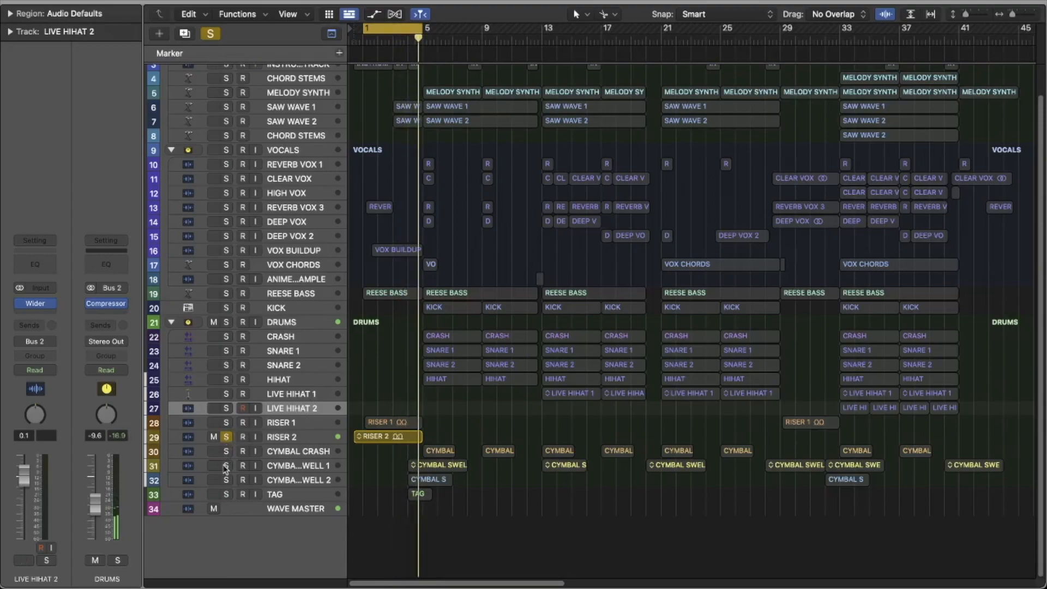
Step: Audition CYMBAL SWELL 1 in solo, followed by only CYMBAL SWELL 2 played from bar 4
left_click(226, 466)
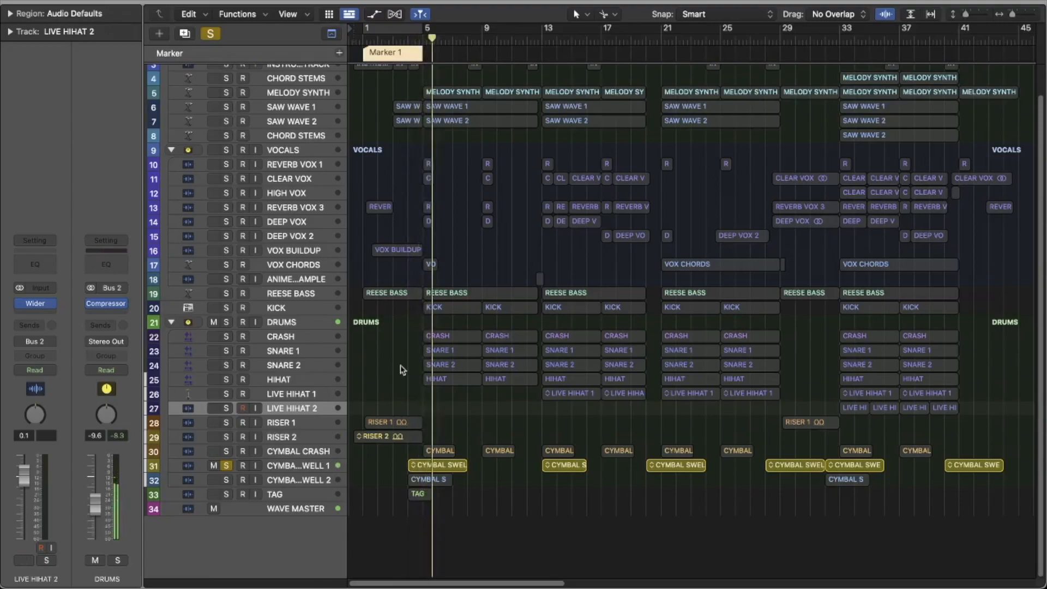
left_click(225, 480)
left_click(228, 466)
left_click_drag(436, 38, 409, 32)
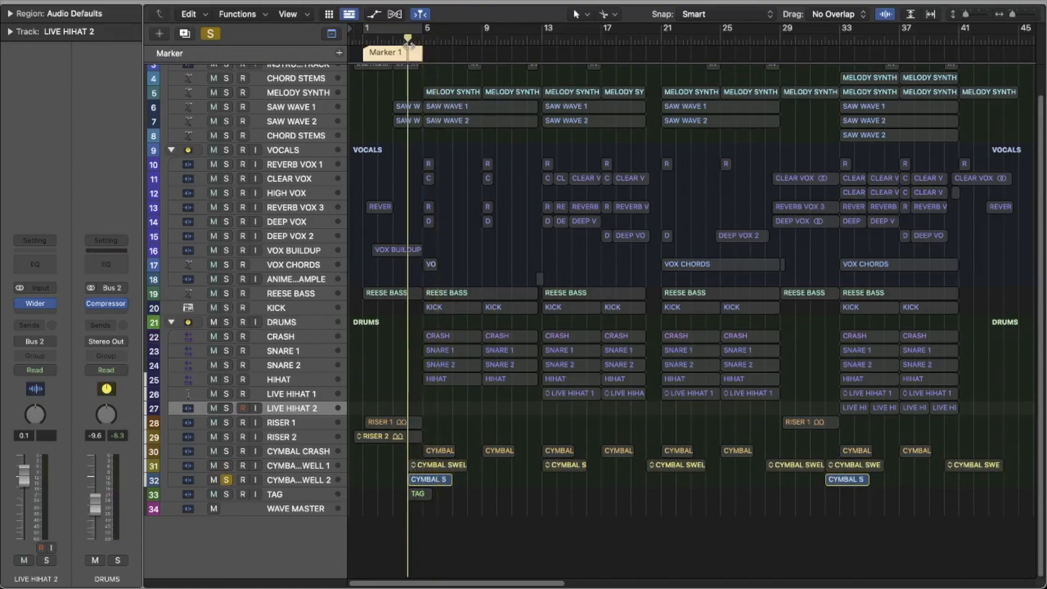
key("space")
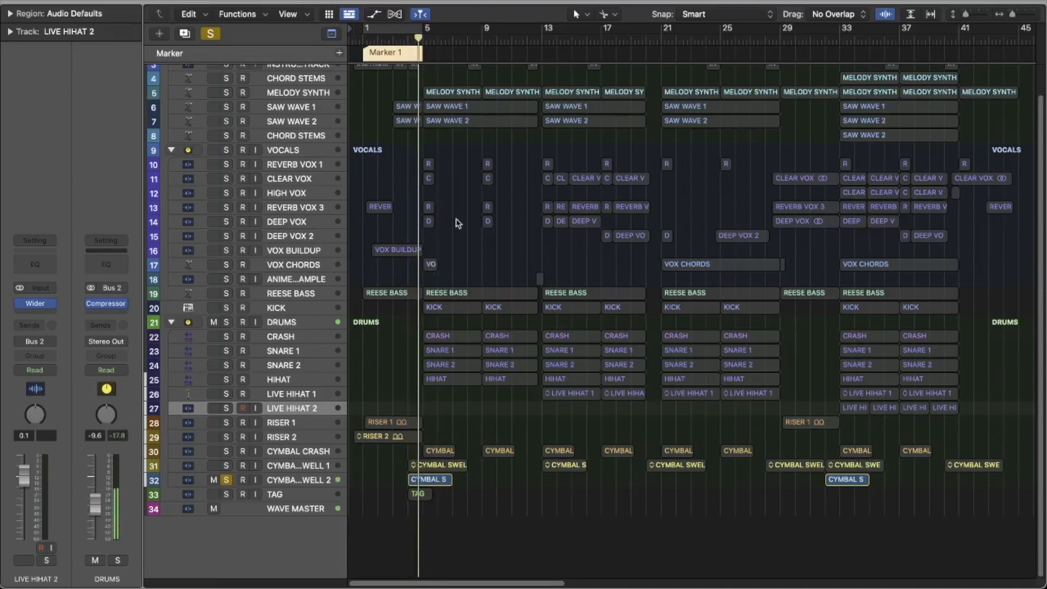
Step: Switch the solo from CYMBAL SWELL 2 to the TAG track and play it from bar 4
left_click(225, 481)
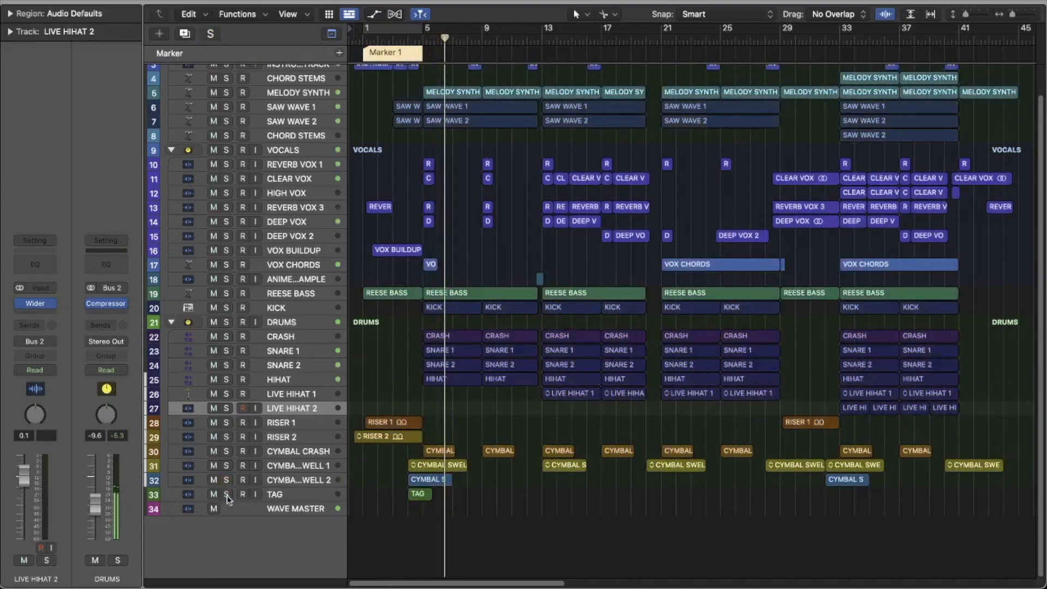
left_click(226, 494)
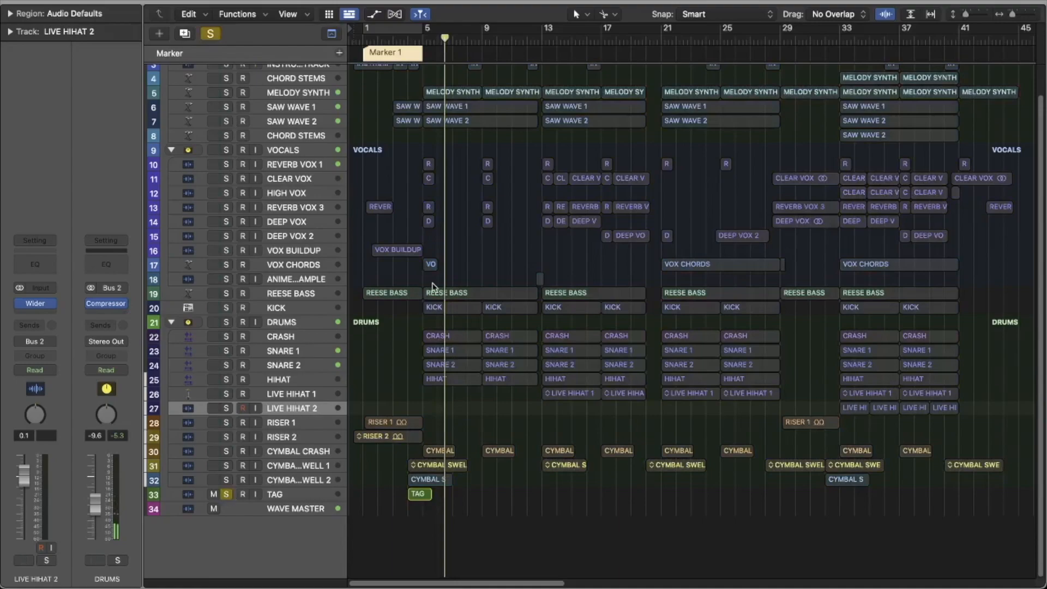
left_click_drag(445, 38, 421, 39)
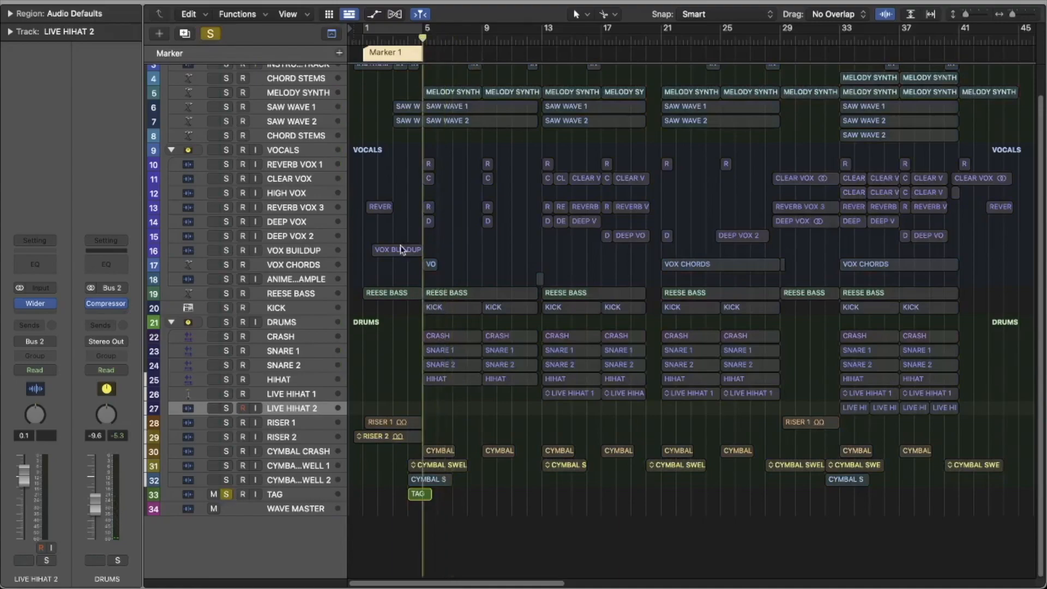
left_click(407, 38)
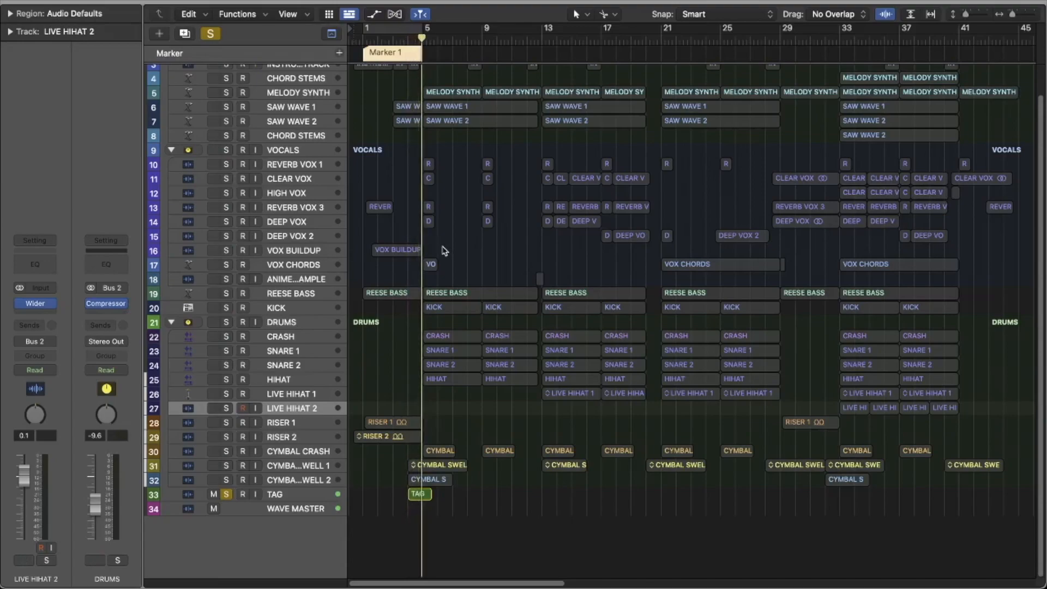
Step: Delete Marker 1 above the intro from the Marker track
key("g")
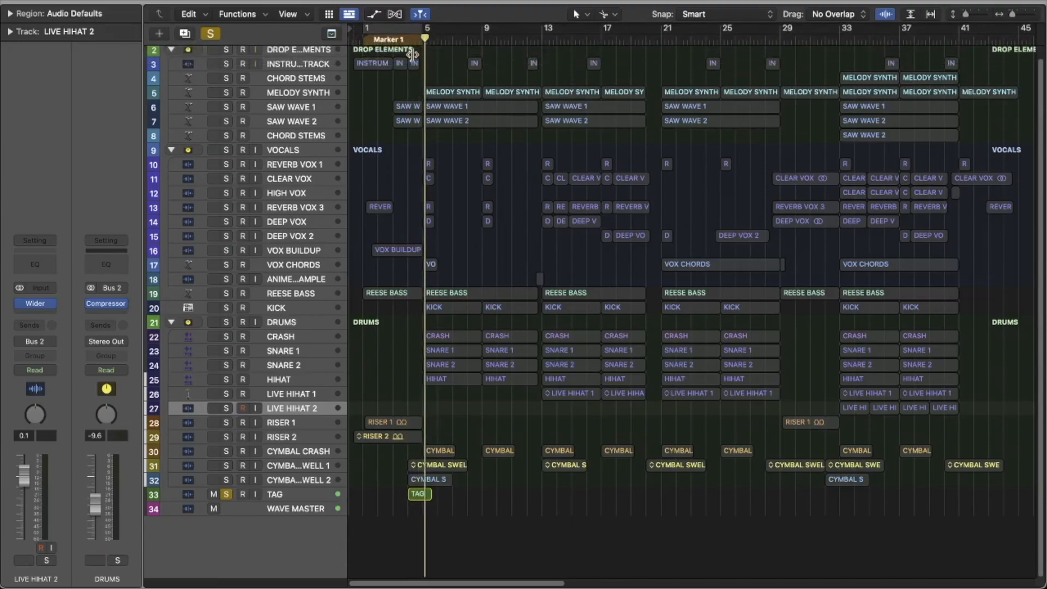
key("g")
right_click(402, 53)
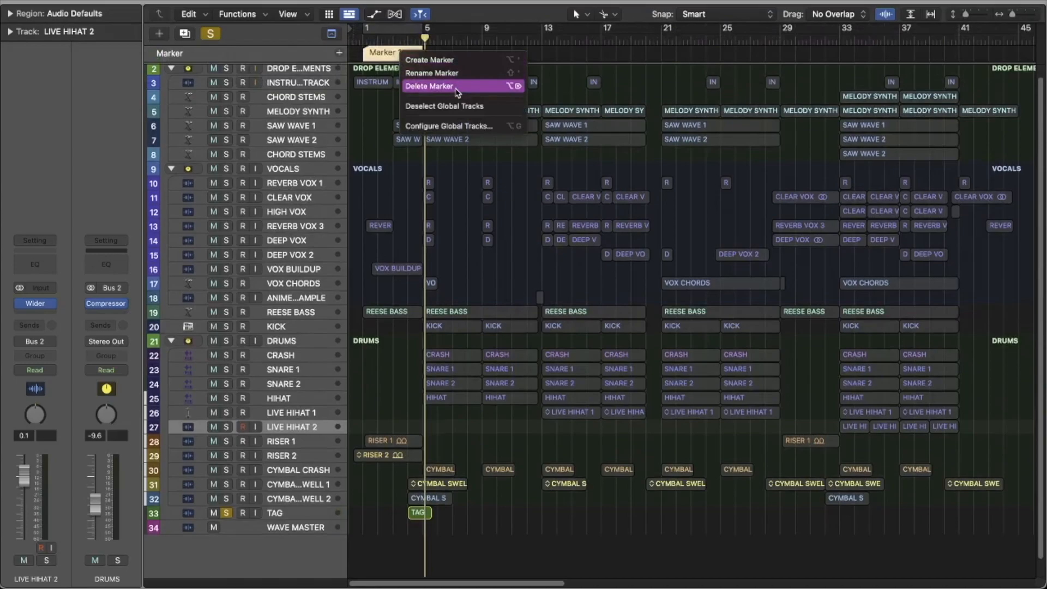
left_click(456, 88)
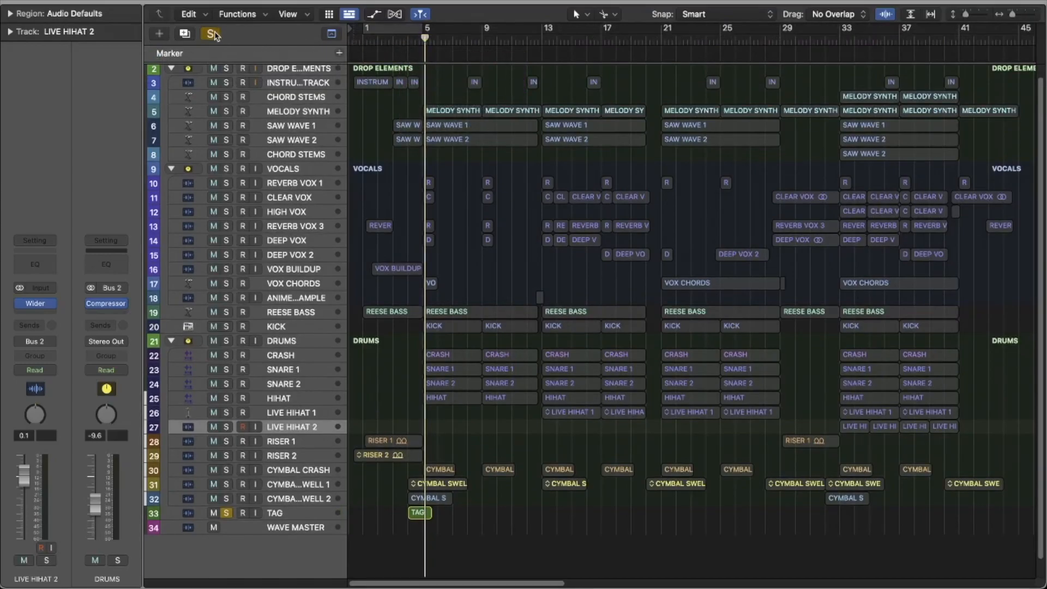
Step: Clear the remaining solo and look over the full arrangement from CHORD STEMS to WAVE MASTER
left_click(212, 34)
scroll(513, 149, "down", 2)
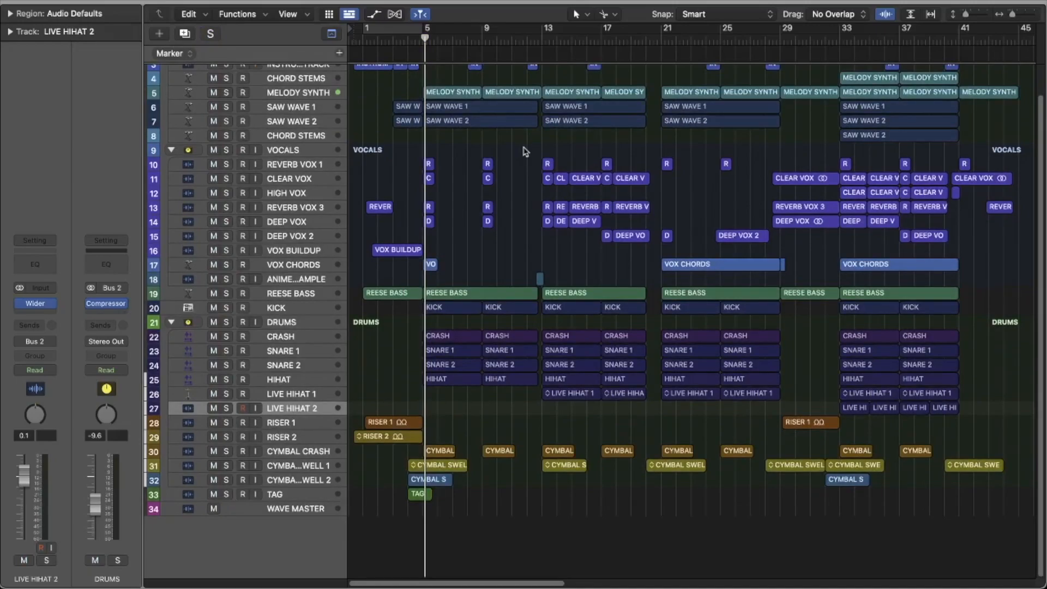
scroll(525, 152, "up", 2)
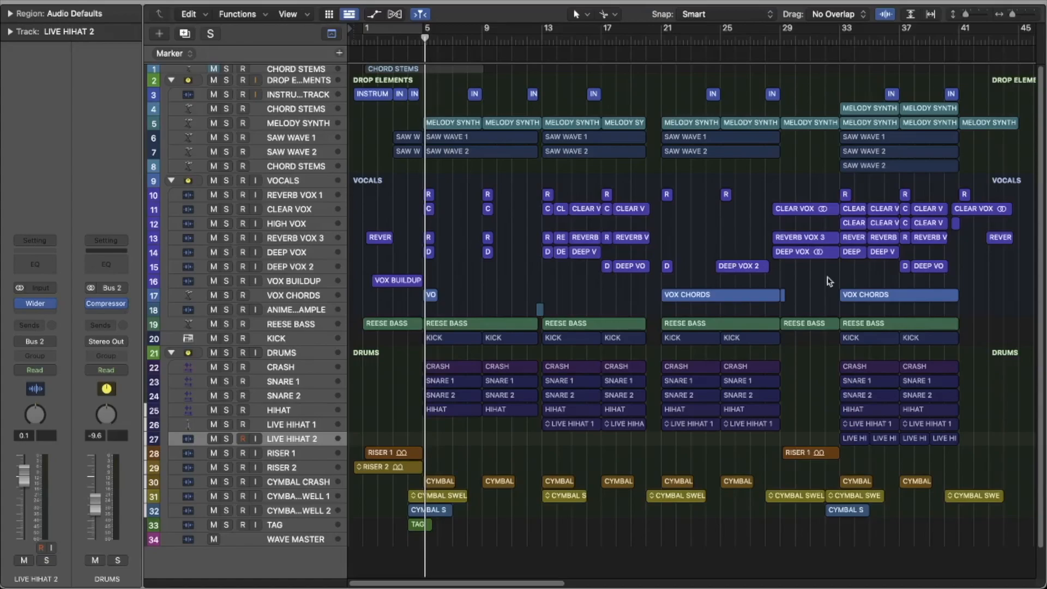
scroll(827, 279, "down", 2)
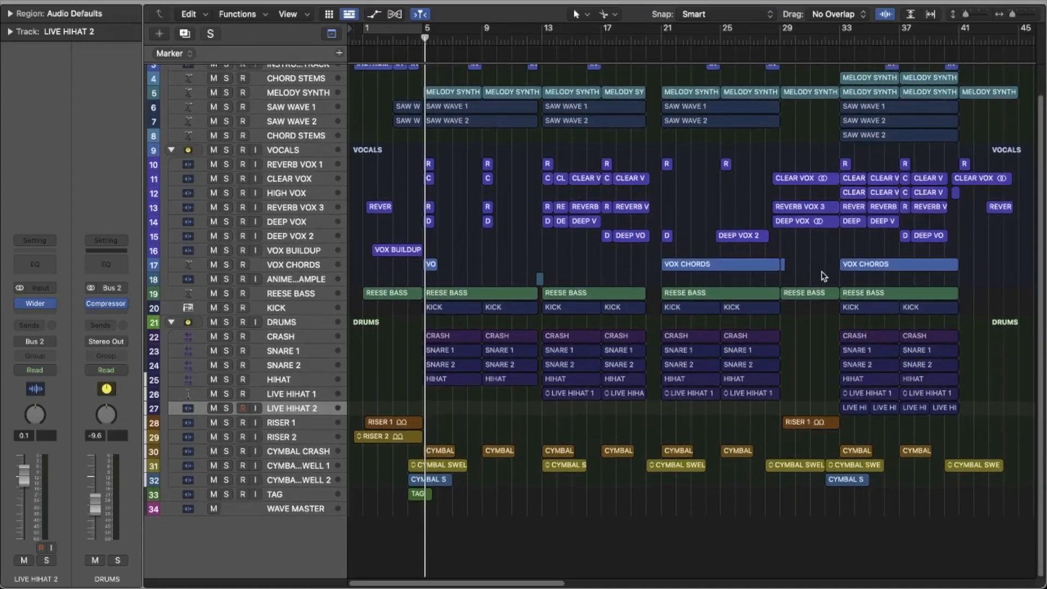